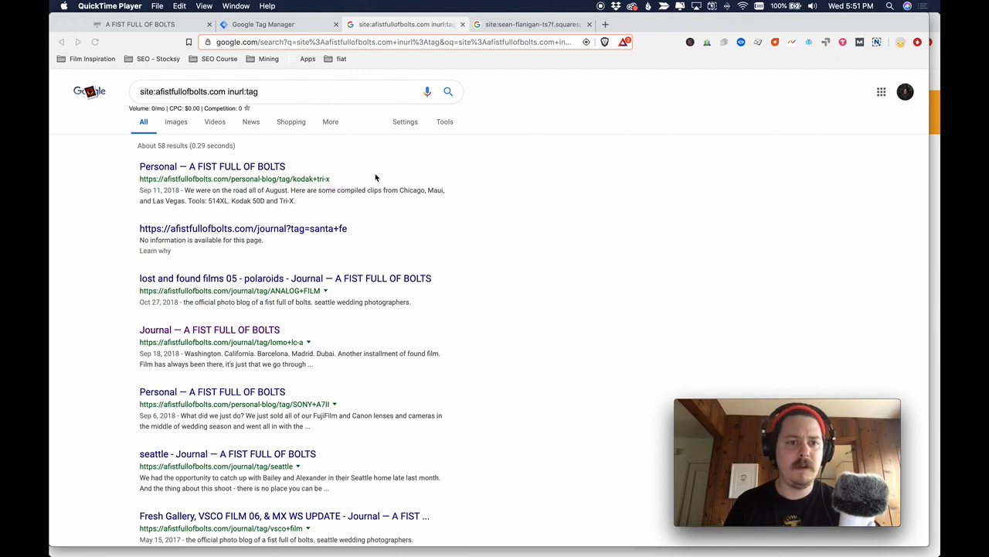
After reviewing the ~58 indexed tag-page results, bring the Google Tag Manager tab to the front
{"action": "left_click", "coordinate": [312, 29]}
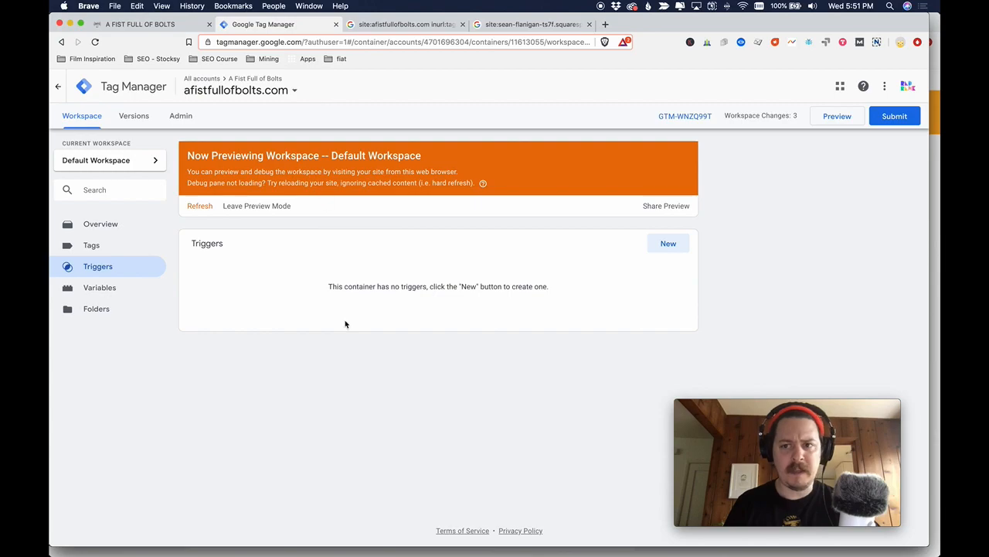
{"action": "left_click", "coordinate": [166, 29]}
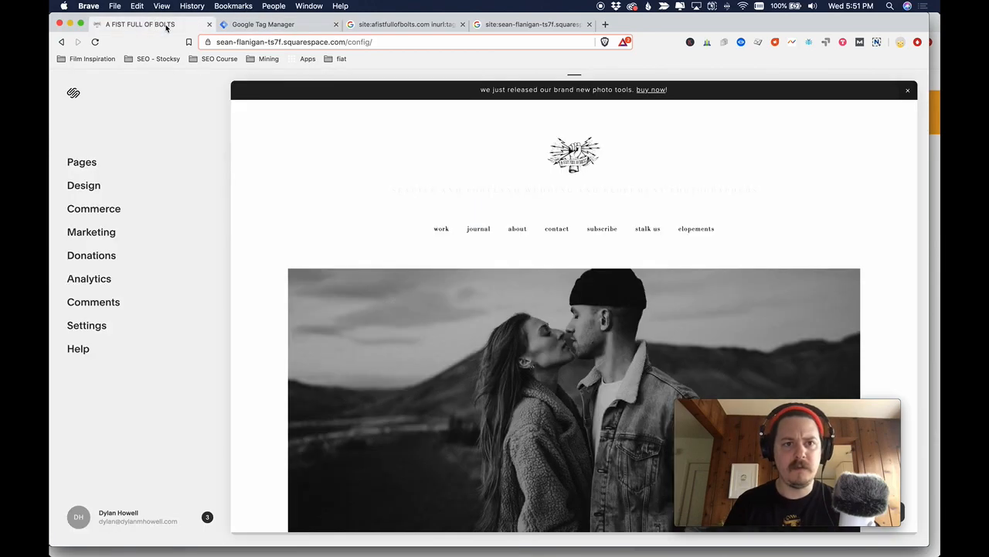
{"action": "left_click", "coordinate": [246, 28]}
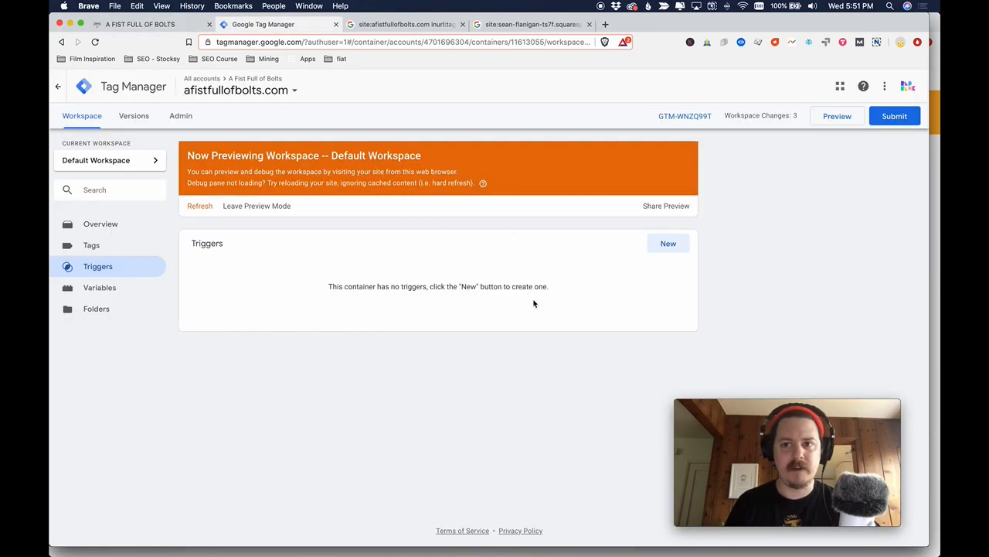
{"action": "left_click", "coordinate": [173, 31]}
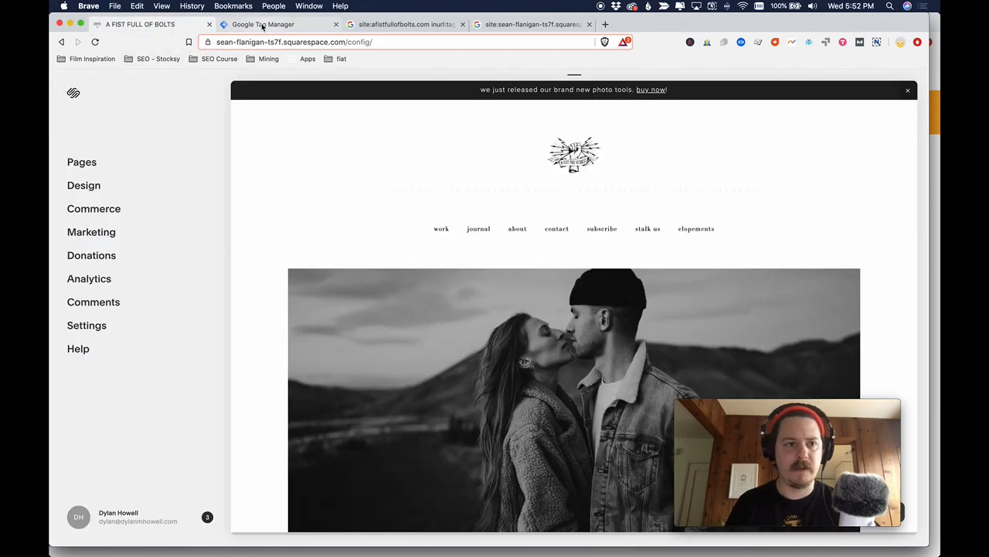
{"action": "left_click", "coordinate": [88, 327]}
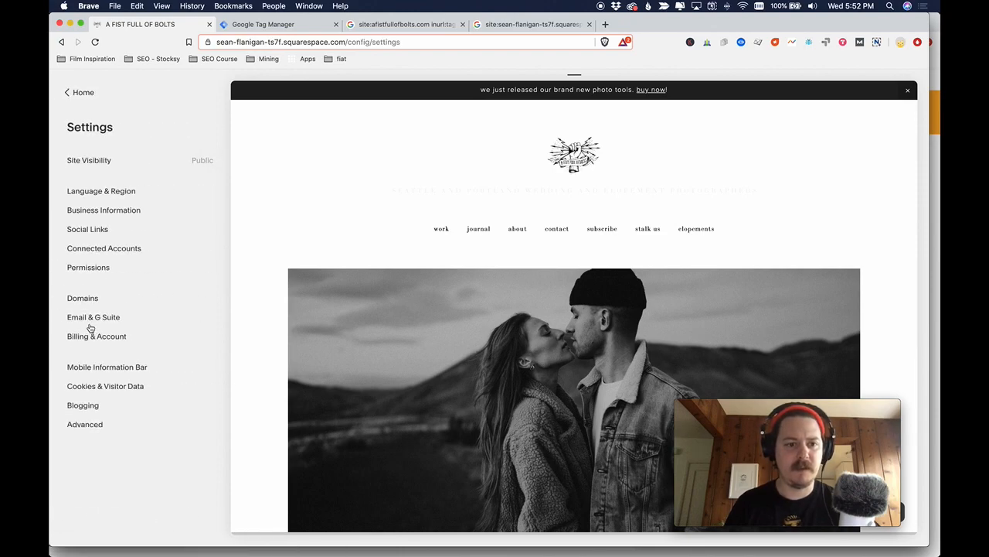
{"action": "left_click", "coordinate": [84, 424]}
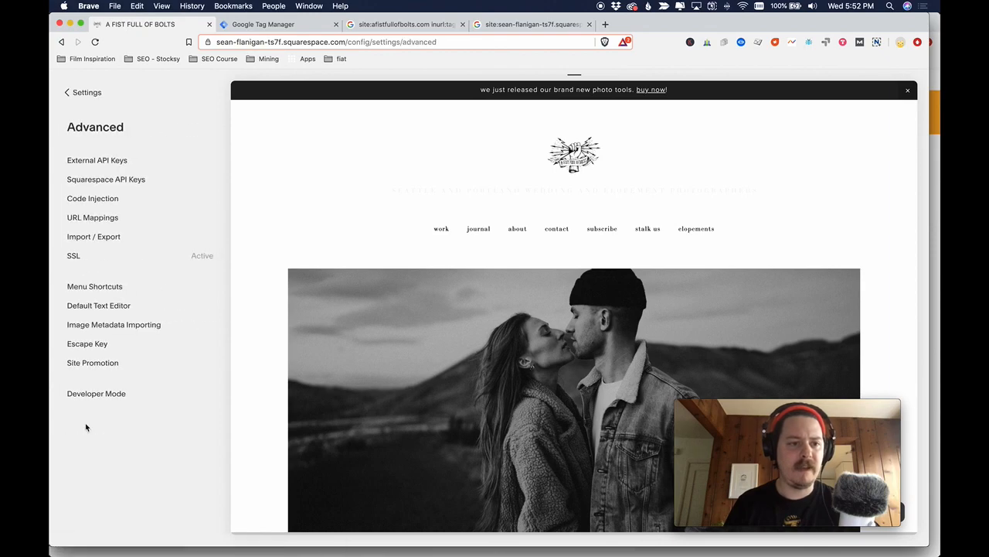
{"action": "left_click", "coordinate": [103, 198]}
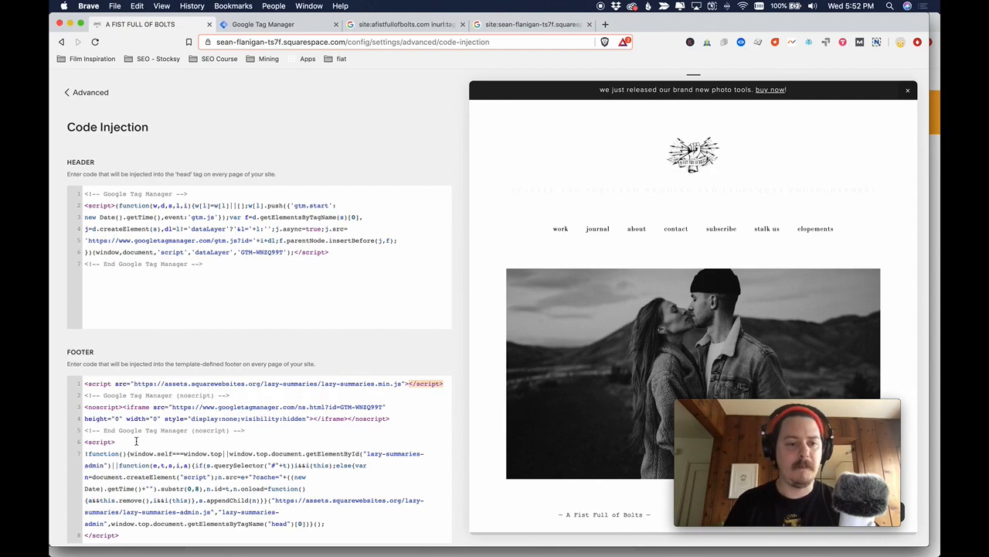
{"action": "left_click_drag", "start_coordinate": [129, 430], "coordinate": [111, 378]}
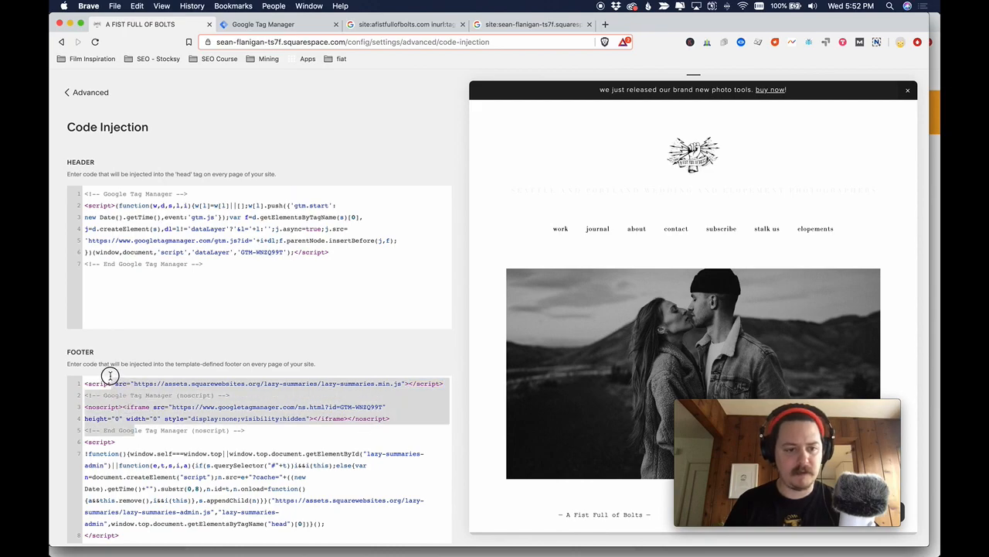
{"action": "left_click", "coordinate": [240, 430]}
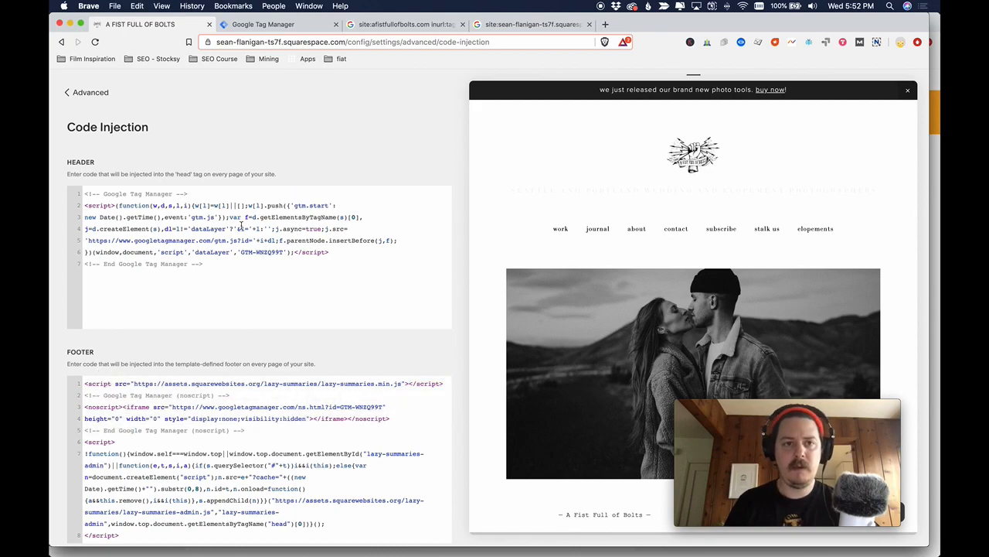
{"action": "left_click", "coordinate": [296, 27]}
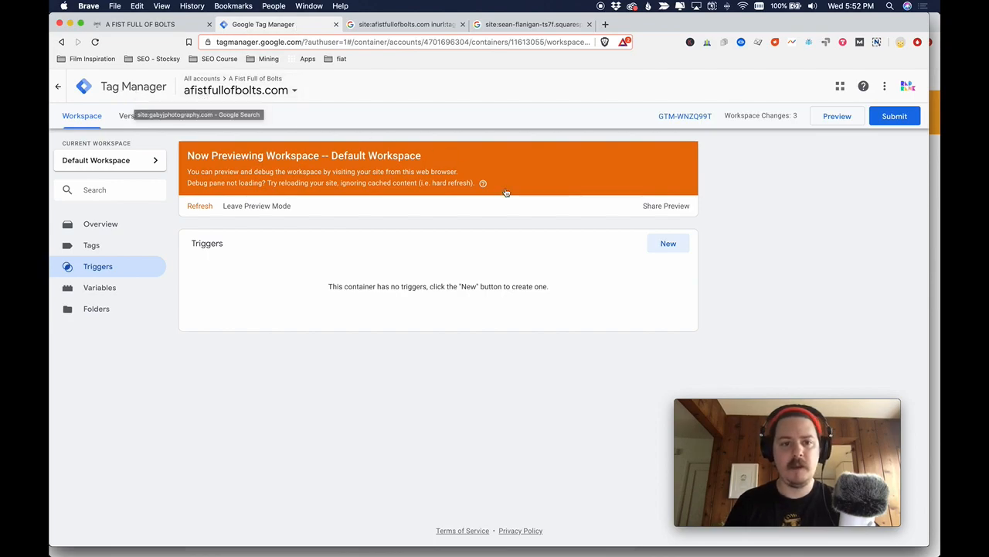
Create a new tag titled 'Noindex' with the Custom HTML tag type
{"action": "left_click", "coordinate": [125, 250]}
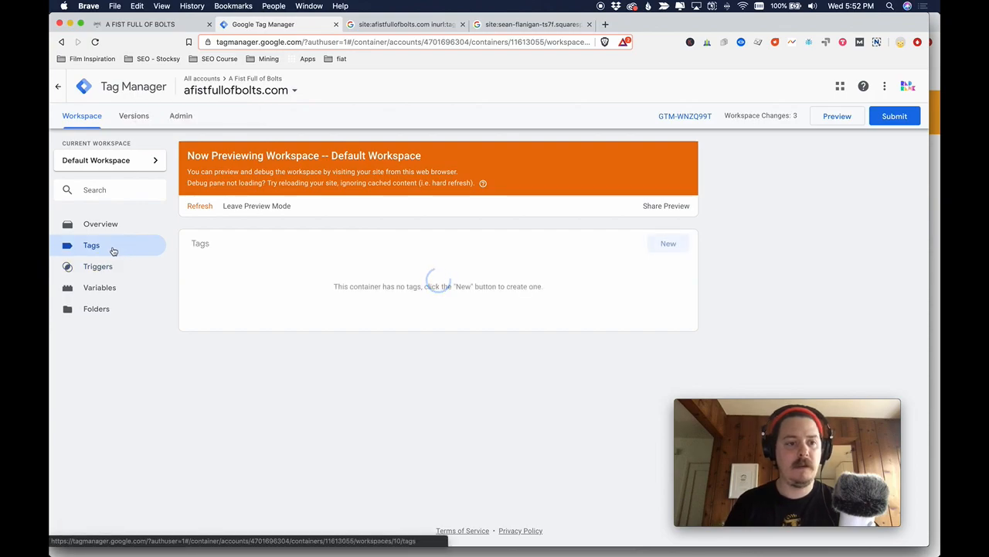
{"action": "left_click", "coordinate": [655, 244]}
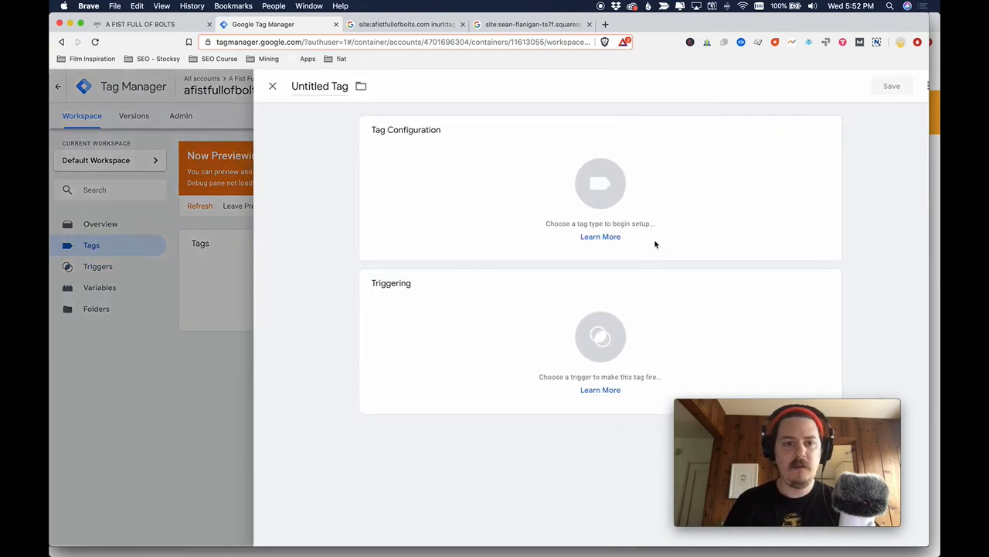
{"action": "left_click", "coordinate": [312, 87]}
{"action": "type", "text": "Noindex"}
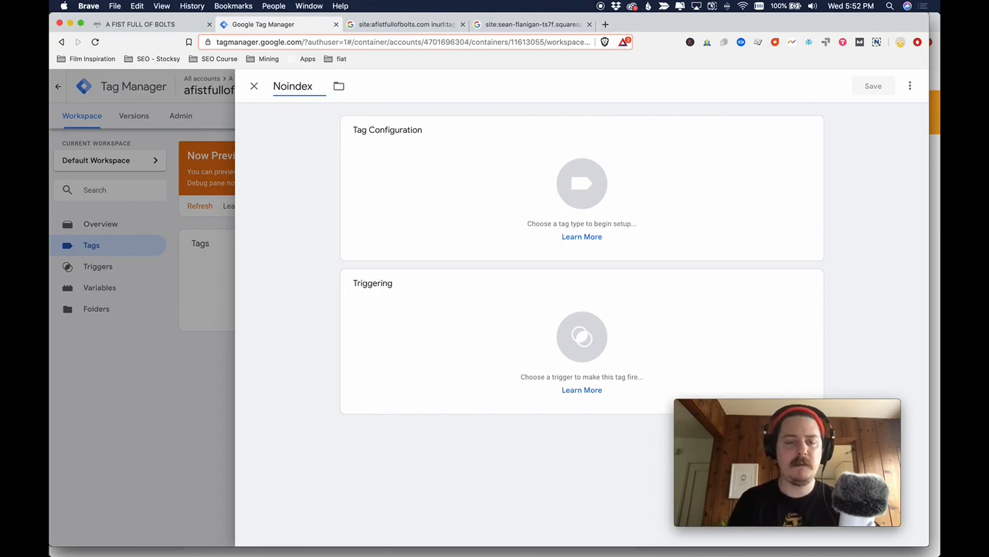
{"action": "left_click", "coordinate": [440, 178]}
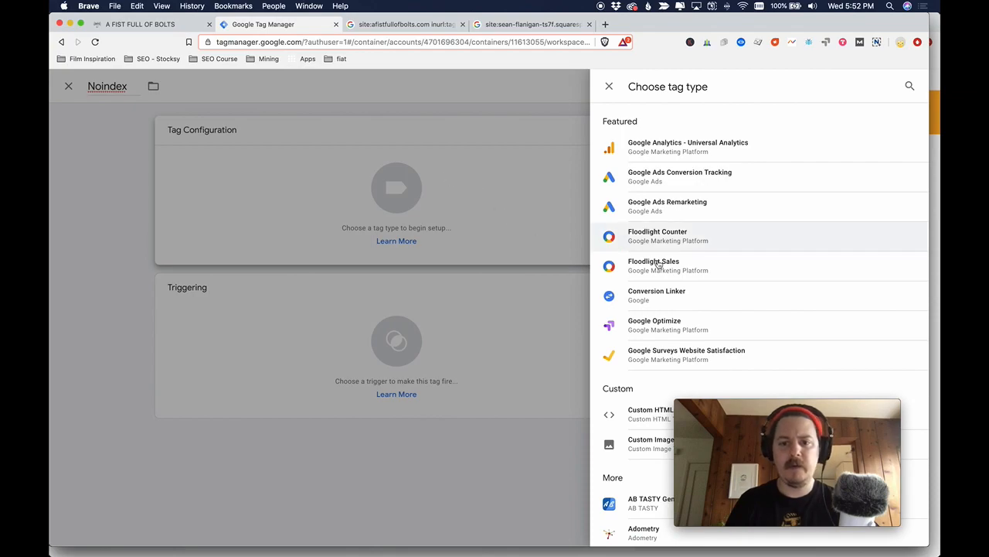
{"action": "scroll", "coordinate": [651, 258], "scroll_direction": "down", "scroll_amount": 3}
{"action": "left_click", "coordinate": [675, 289]}
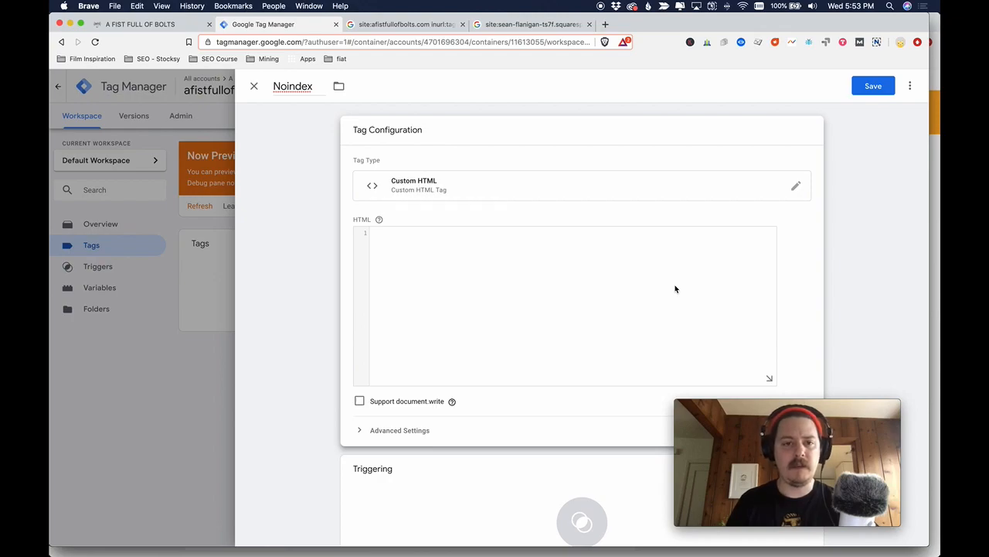
Copy the robots noindex script from Notes into the Noindex tag's HTML box
{"action": "key", "text": "super+Tab"}
{"action": "key", "text": "super+Tab"}
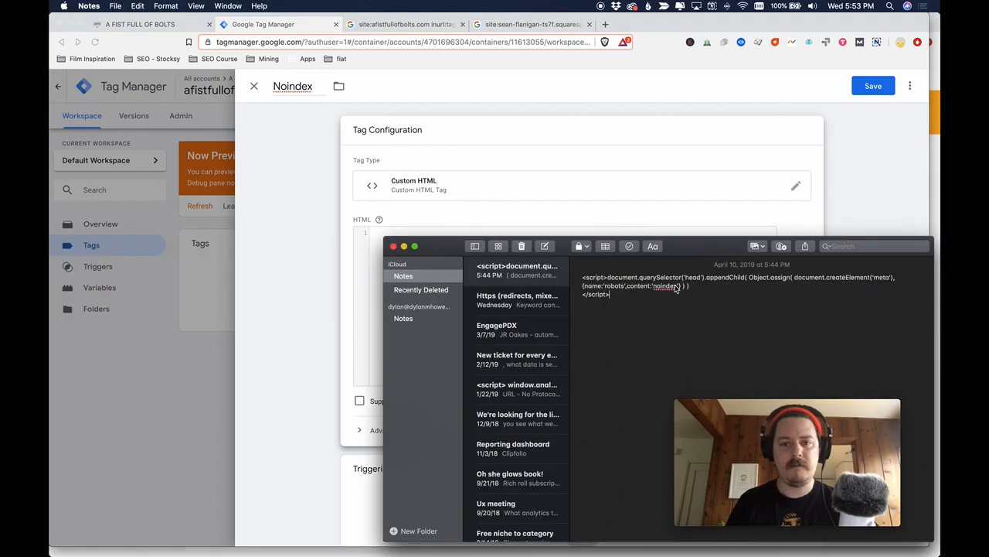
{"action": "left_click_drag", "start_coordinate": [638, 294], "coordinate": [581, 280]}
{"action": "key", "text": "super+c"}
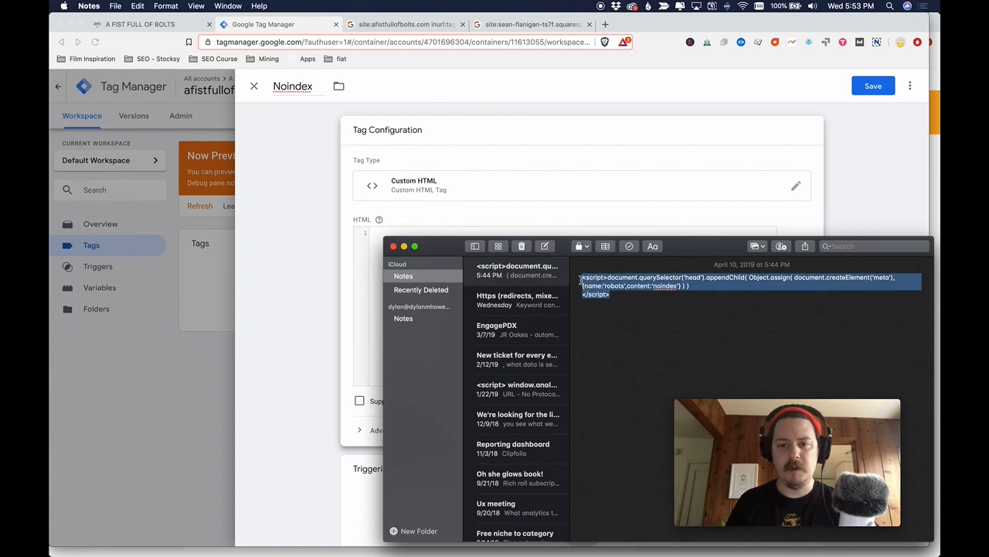
{"action": "key", "text": "super+Tab"}
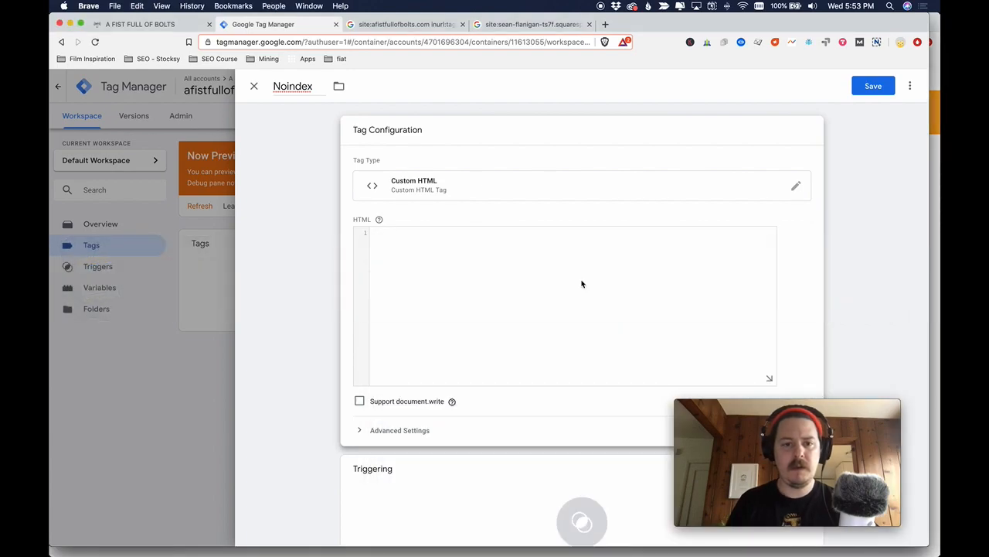
{"action": "left_click", "coordinate": [561, 282]}
{"action": "key", "text": "super+v"}
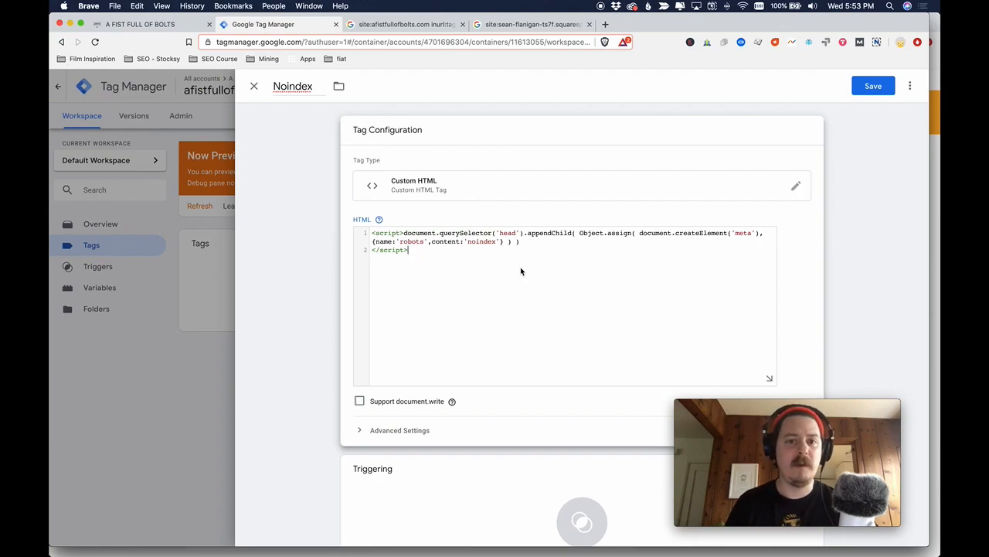
Add a new Window Loaded trigger to the Noindex tag, named 'New Tag Pages'
{"action": "scroll", "coordinate": [521, 271], "scroll_direction": "down", "scroll_amount": 1}
{"action": "scroll", "coordinate": [521, 271], "scroll_direction": "down", "scroll_amount": 3}
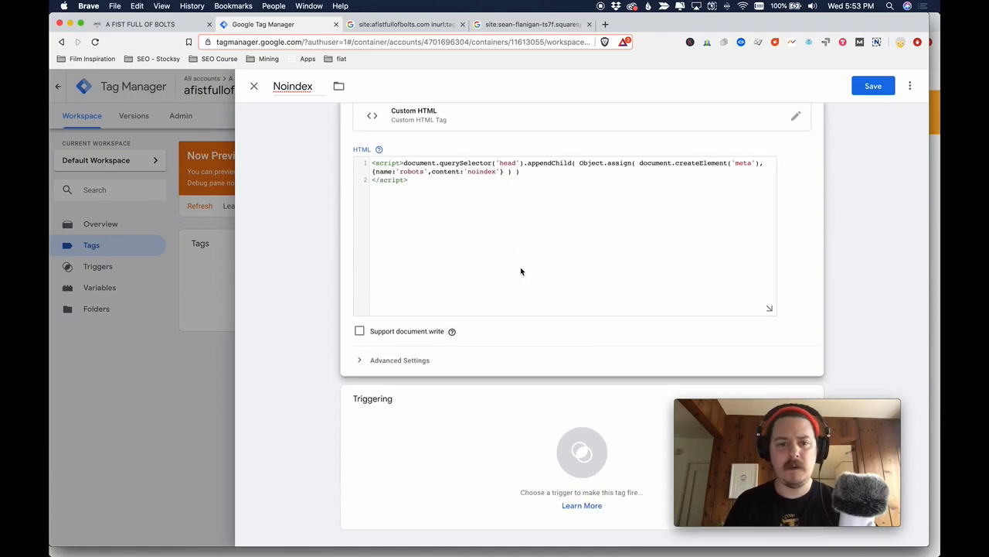
{"action": "left_click", "coordinate": [567, 450]}
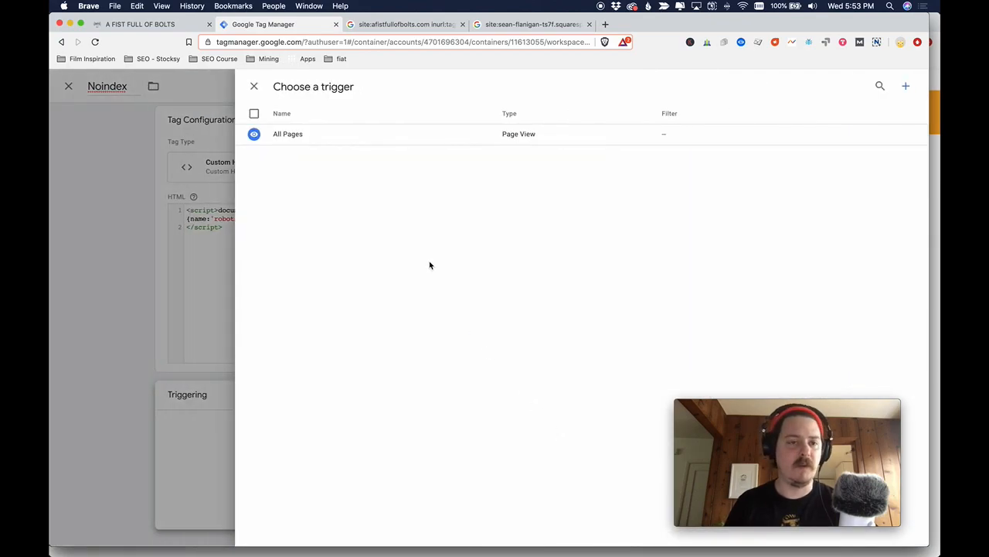
{"action": "left_click", "coordinate": [907, 88]}
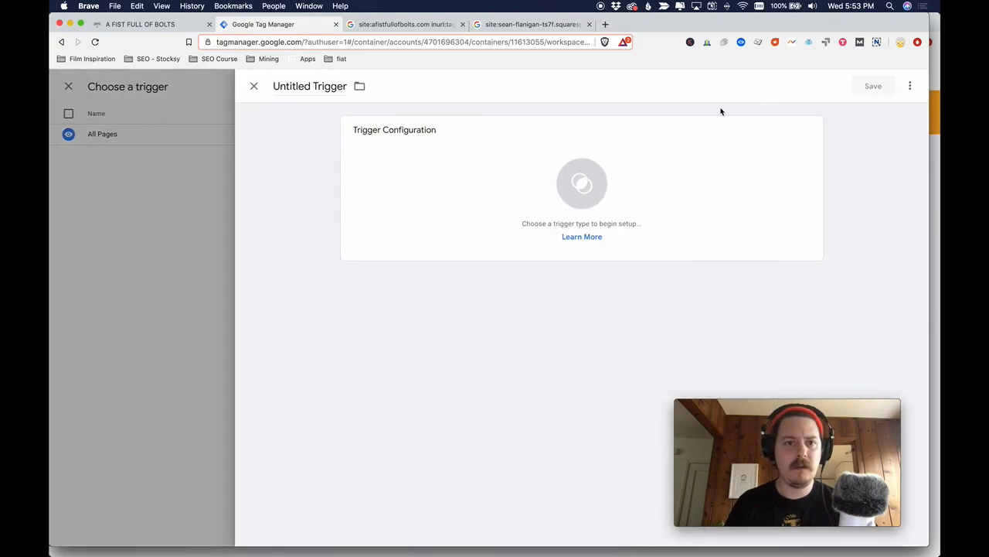
{"action": "triple_click", "coordinate": [328, 88]}
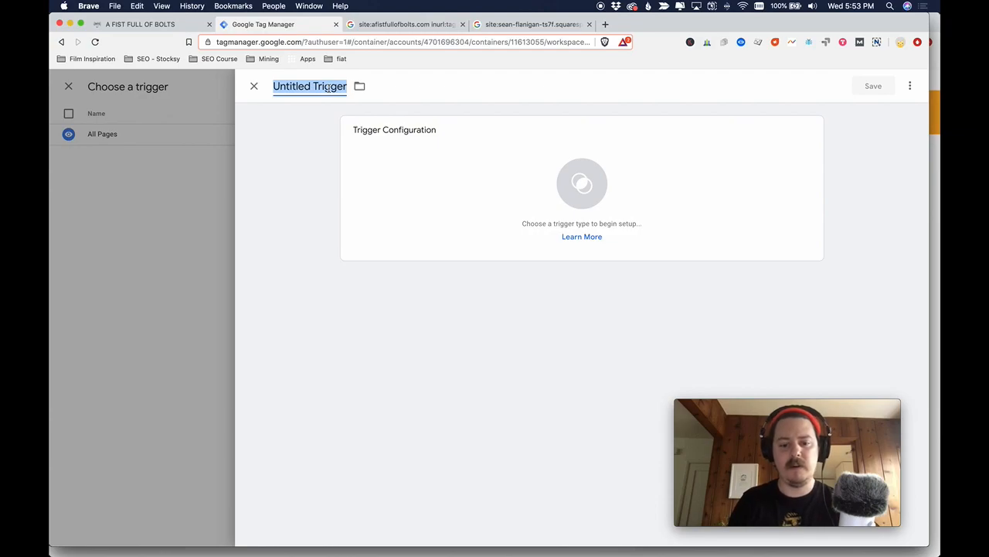
{"action": "type", "text": "New Tag "}
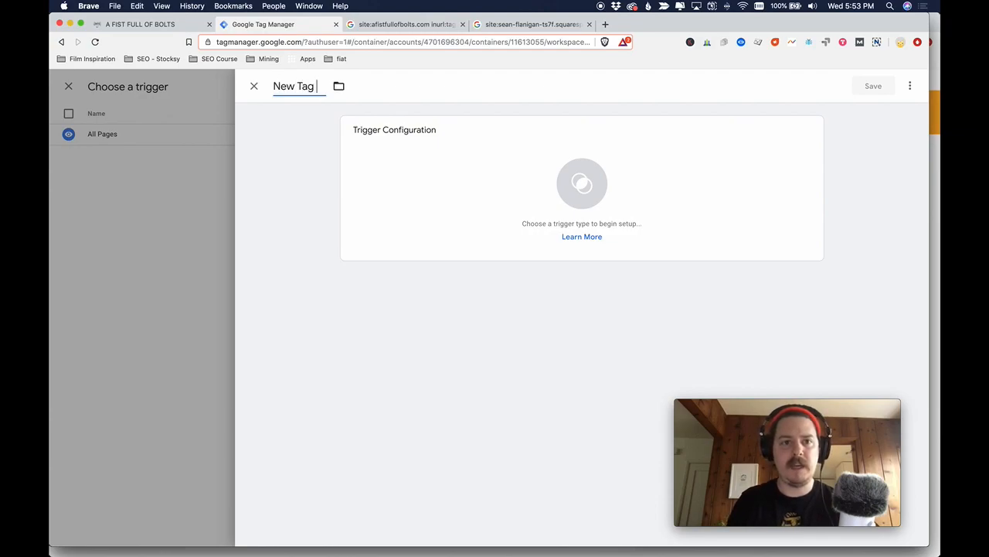
{"action": "type", "text": "PAges"}
{"action": "key", "text": "BackSpace"}
{"action": "key", "text": "BackSpace"}
{"action": "key", "text": "BackSpace"}
{"action": "key", "text": "BackSpace"}
{"action": "type", "text": "ages"}
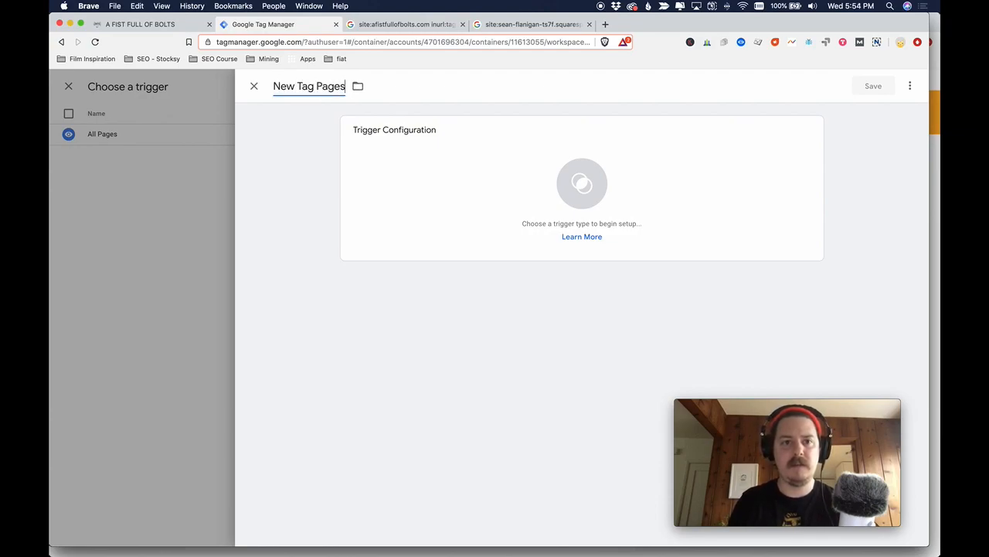
{"action": "left_click", "coordinate": [437, 196]}
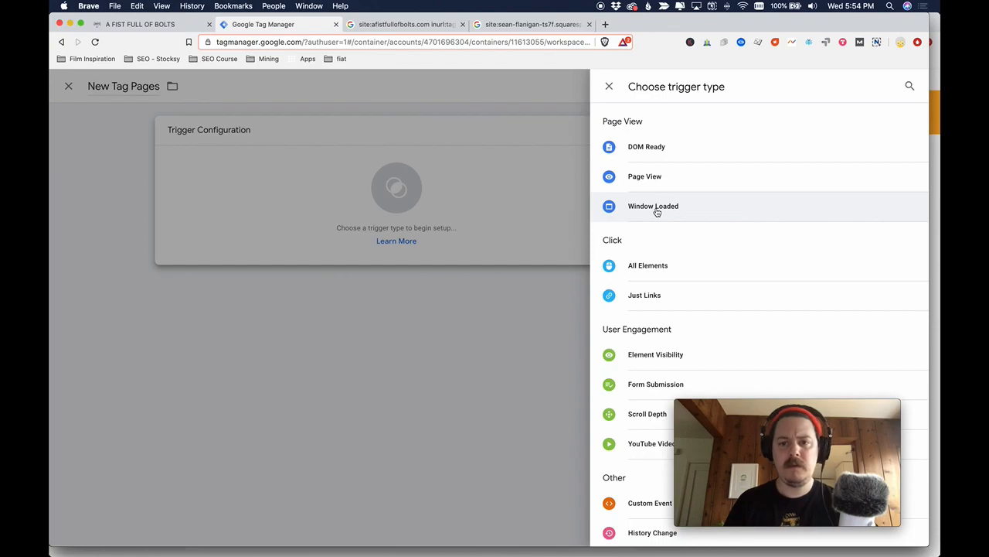
{"action": "left_click", "coordinate": [656, 209]}
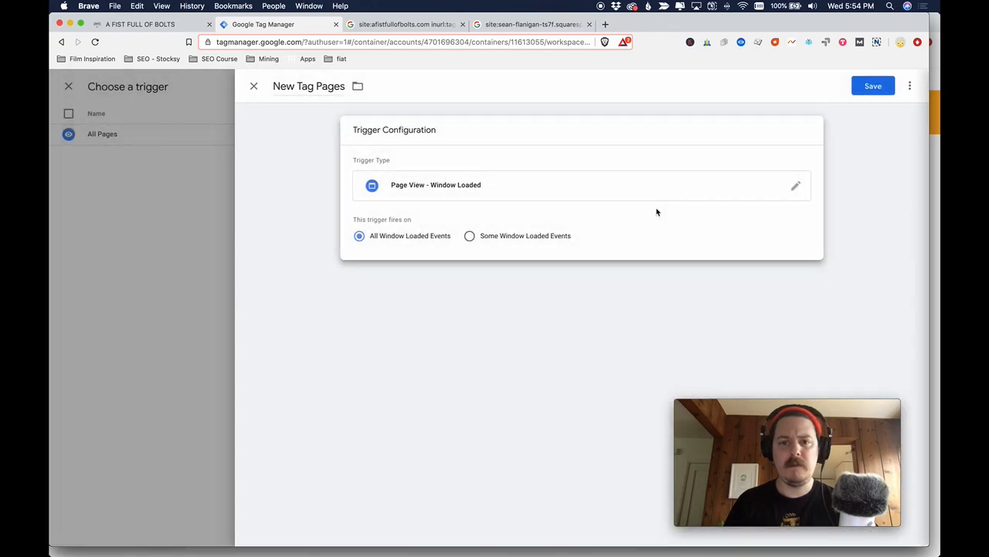
Limit the trigger to Page Path contains /tag/, then save the trigger and the tag
{"action": "left_click", "coordinate": [528, 239]}
{"action": "left_click", "coordinate": [464, 281]}
{"action": "left_click", "coordinate": [459, 290]}
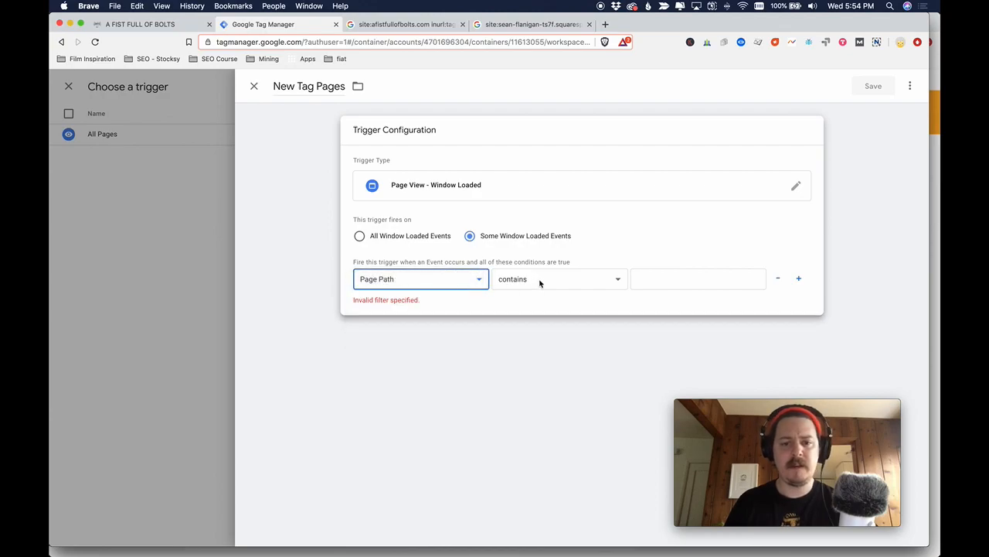
{"action": "left_click", "coordinate": [652, 284]}
{"action": "type", "text": "/tag"}
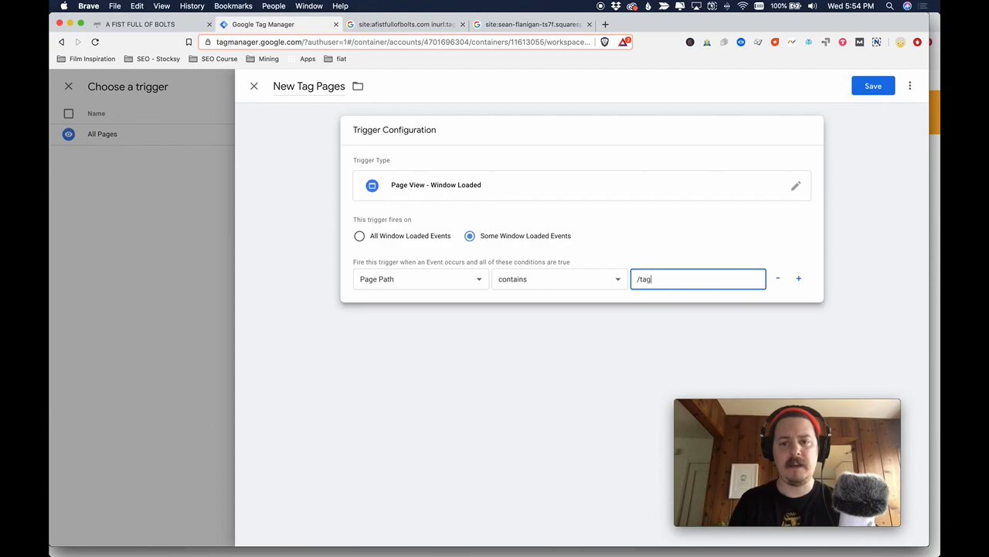
{"action": "type", "text": "/"}
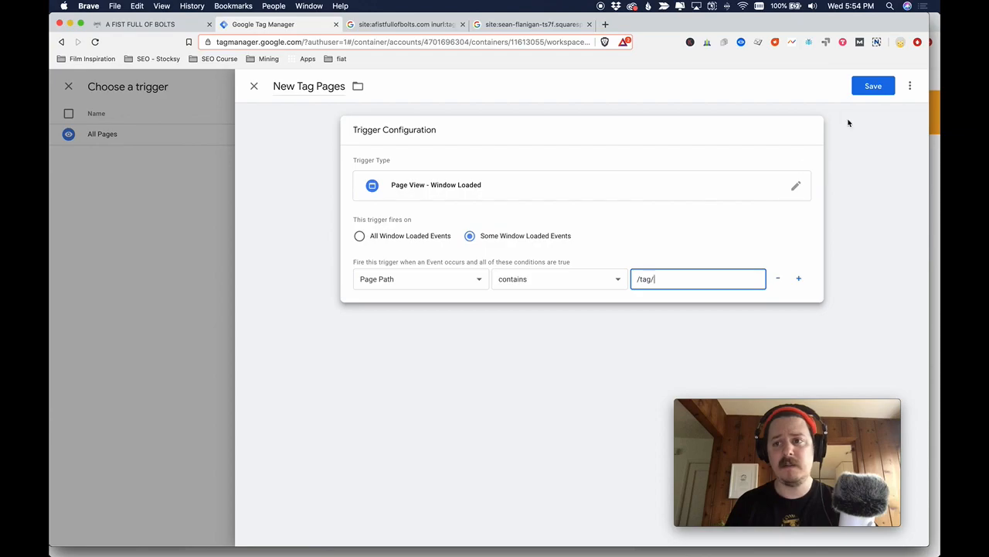
{"action": "left_click", "coordinate": [872, 87]}
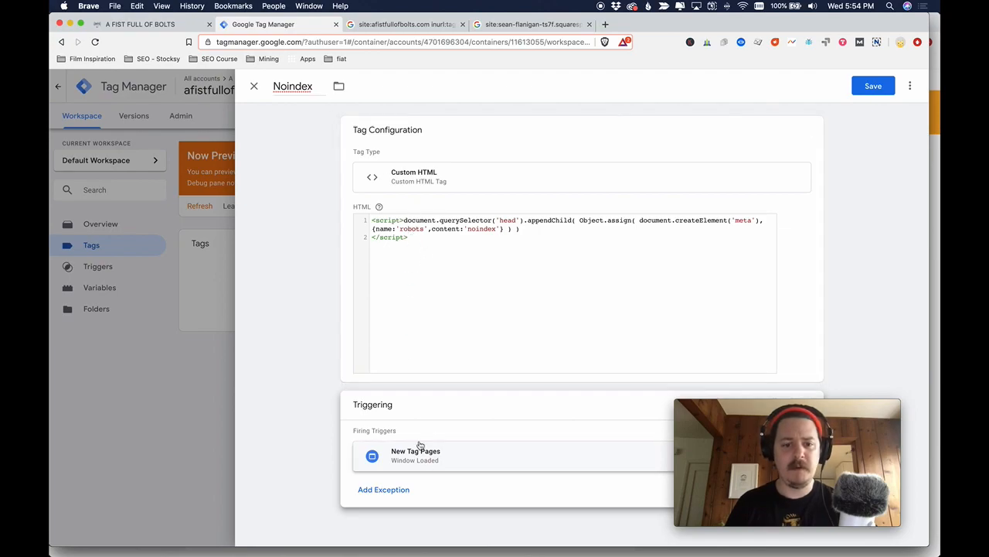
{"action": "left_click", "coordinate": [872, 86]}
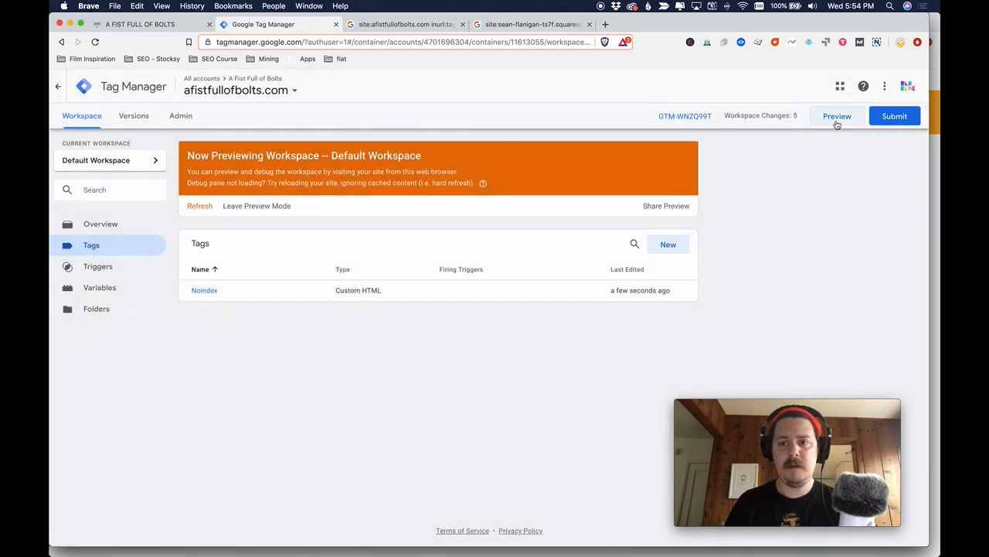
Restart Tag Manager preview and load the afistfullofbolts.com home page in a new tab
{"action": "left_click", "coordinate": [837, 118]}
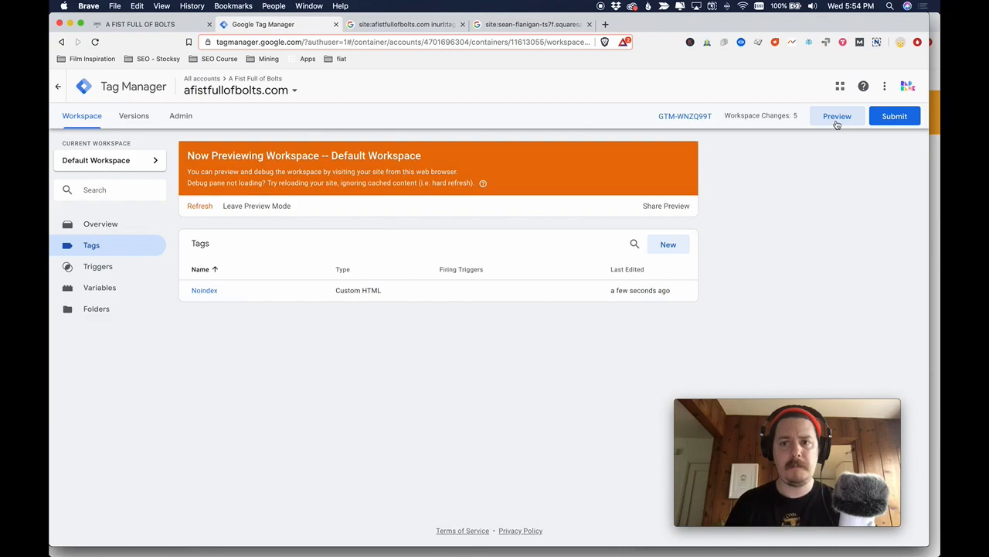
{"action": "left_click", "coordinate": [210, 206]}
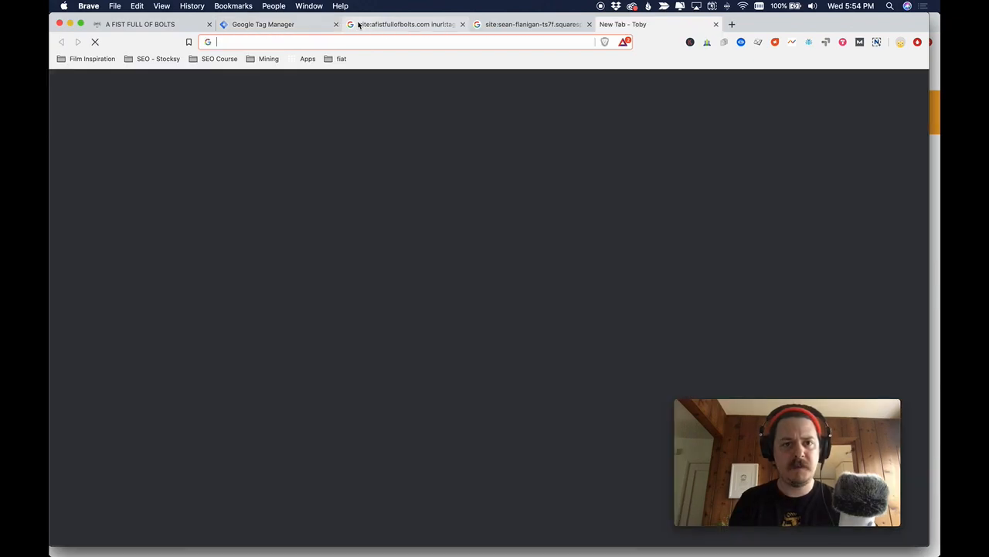
{"action": "key", "text": "super+t"}
{"action": "type", "text": "af"}
{"action": "key", "text": "Return"}
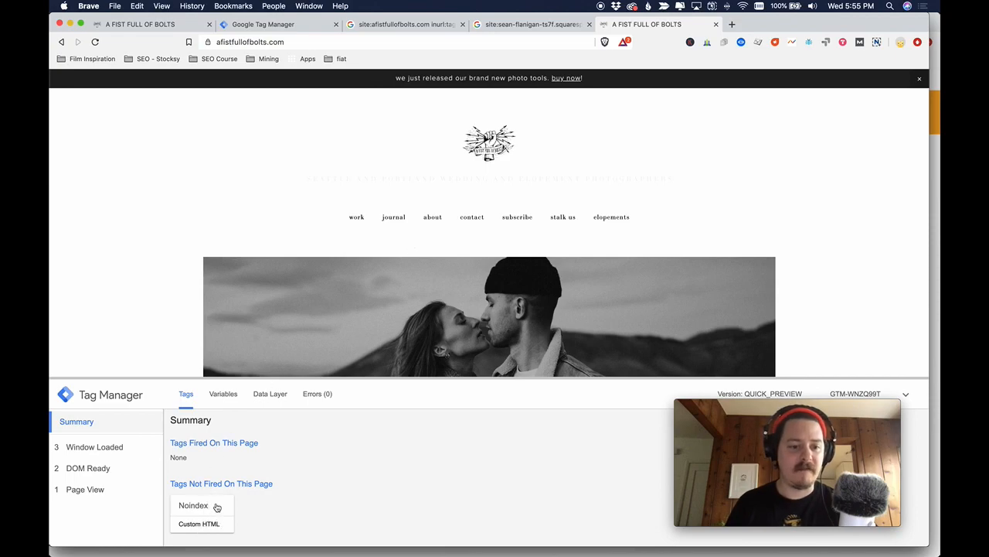
Check the journal, about and contact pages in preview, then return to the Google results
{"action": "left_click", "coordinate": [399, 224]}
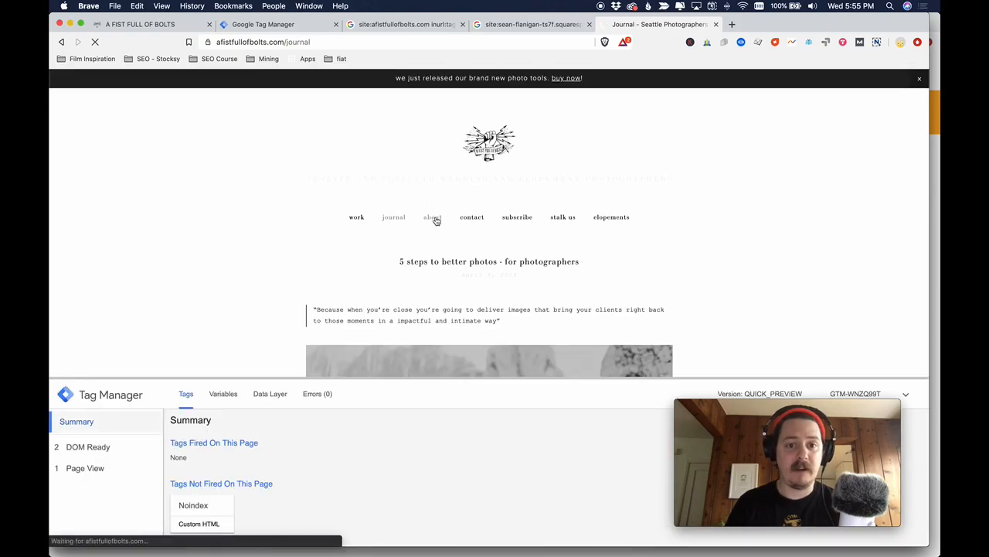
{"action": "left_click", "coordinate": [435, 219]}
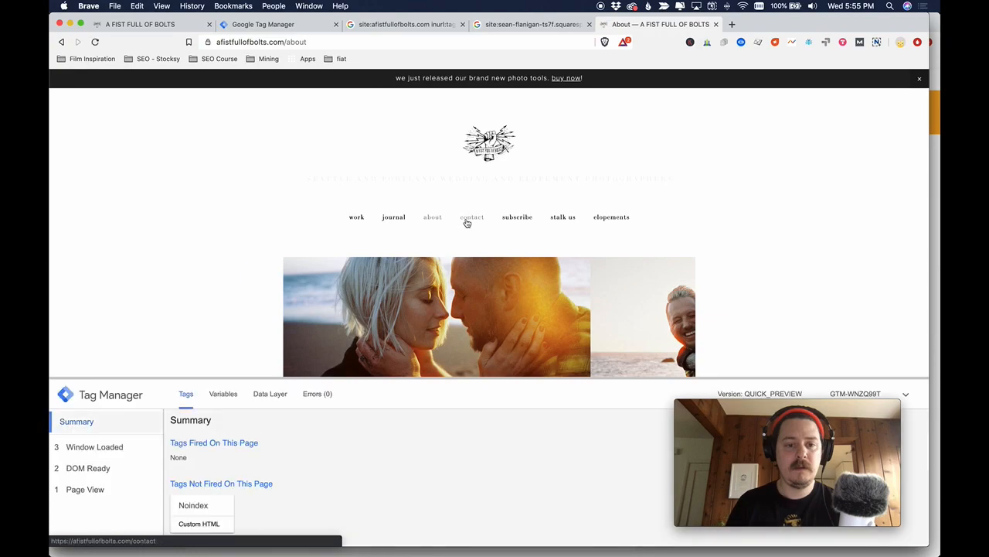
{"action": "left_click", "coordinate": [472, 219]}
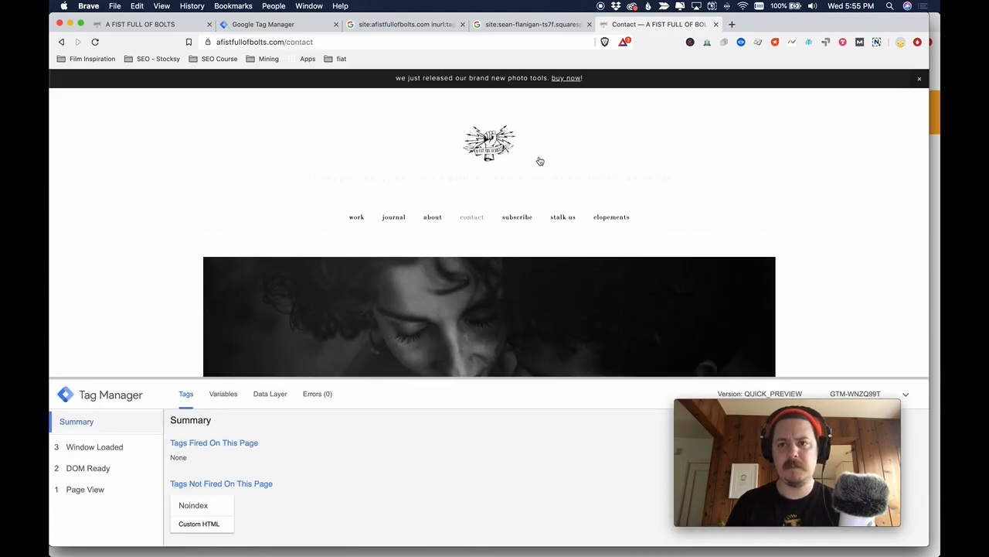
{"action": "left_click", "coordinate": [436, 25]}
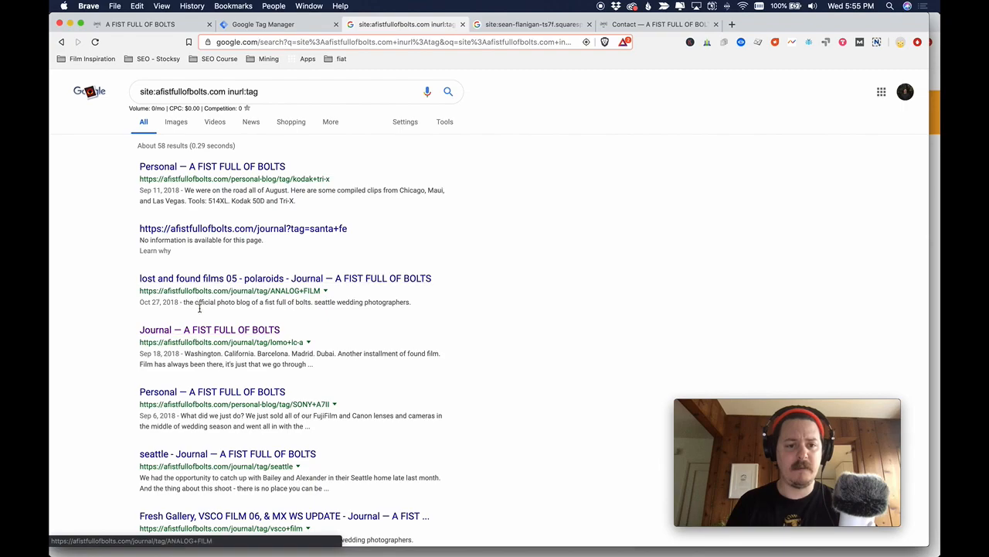
Open the ANALOG+FILM journal tag page from the results in a new tab and scroll through it
{"action": "left_click", "coordinate": [220, 283], "text": "super"}
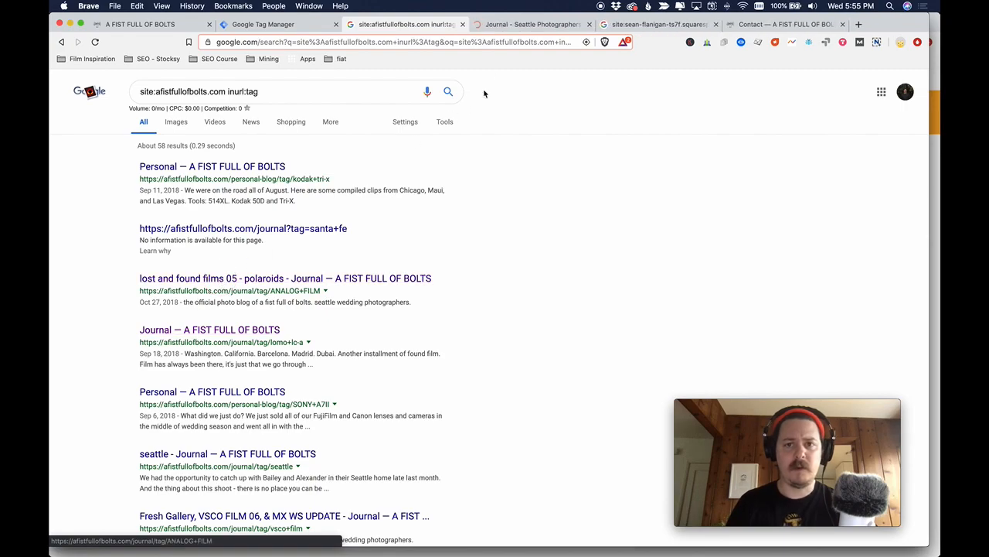
{"action": "left_click", "coordinate": [515, 24]}
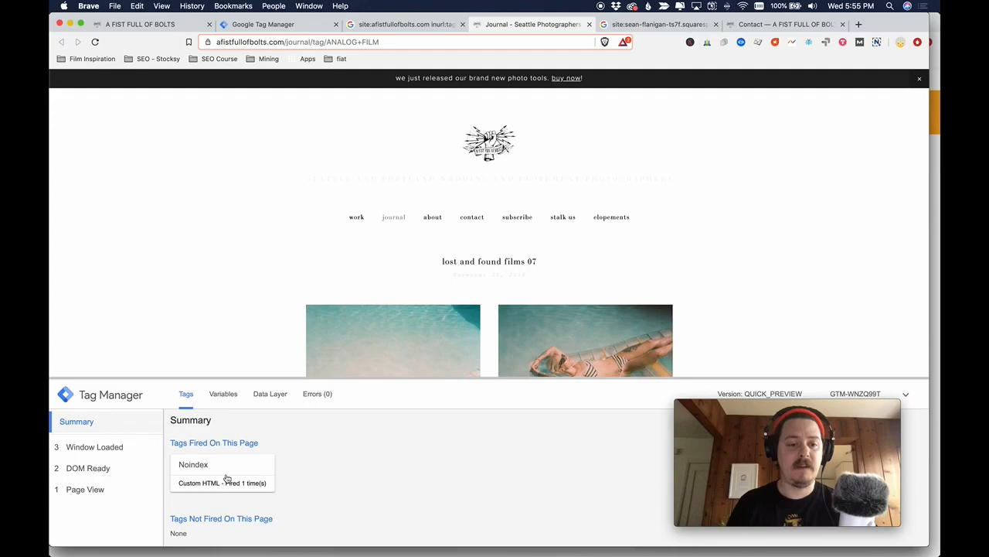
{"action": "scroll", "coordinate": [217, 296], "scroll_direction": "down", "scroll_amount": 4}
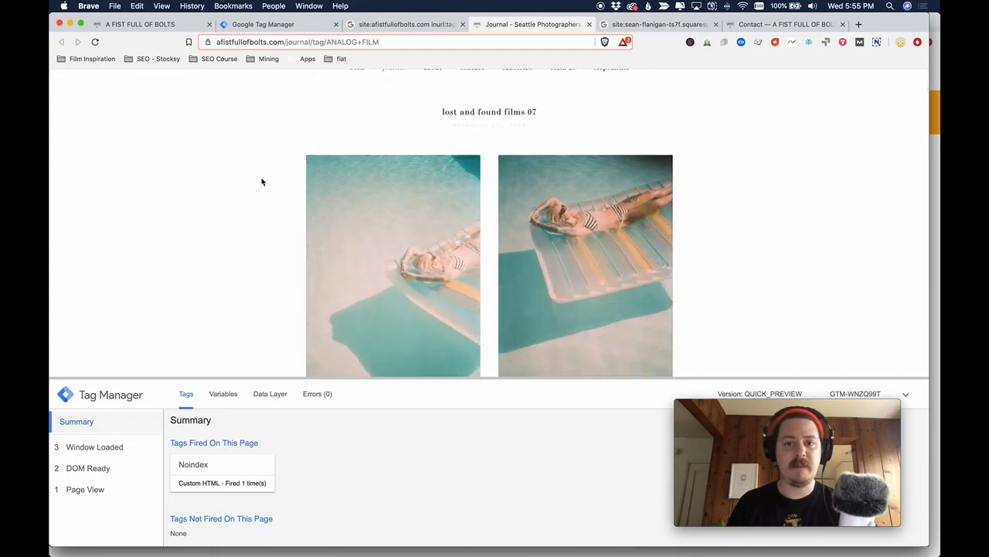
{"action": "scroll", "coordinate": [261, 182], "scroll_direction": "up", "scroll_amount": 3}
{"action": "scroll", "coordinate": [182, 233], "scroll_direction": "down", "scroll_amount": 5}
{"action": "scroll", "coordinate": [182, 234], "scroll_direction": "down", "scroll_amount": 20}
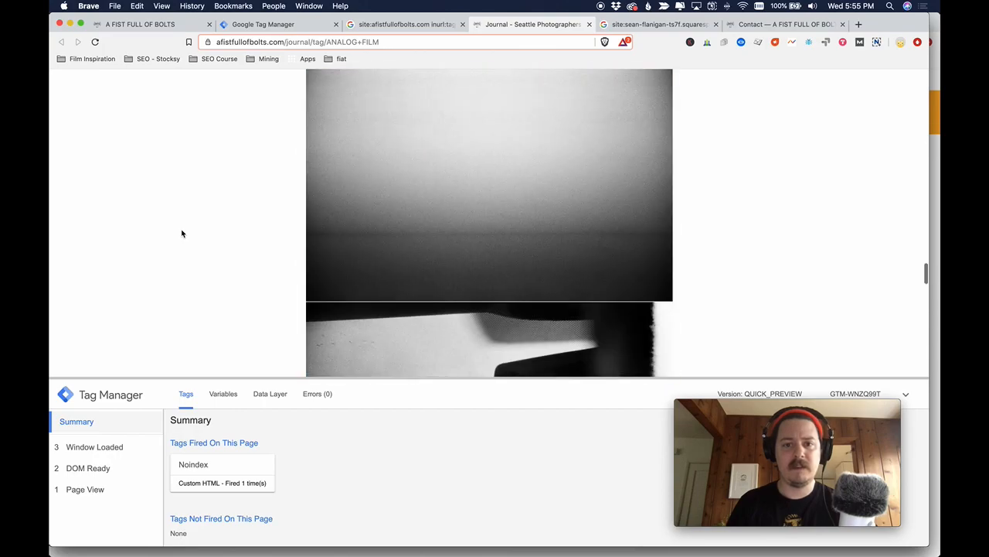
{"action": "scroll", "coordinate": [181, 233], "scroll_direction": "down", "scroll_amount": 5}
{"action": "scroll", "coordinate": [182, 233], "scroll_direction": "up", "scroll_amount": 20}
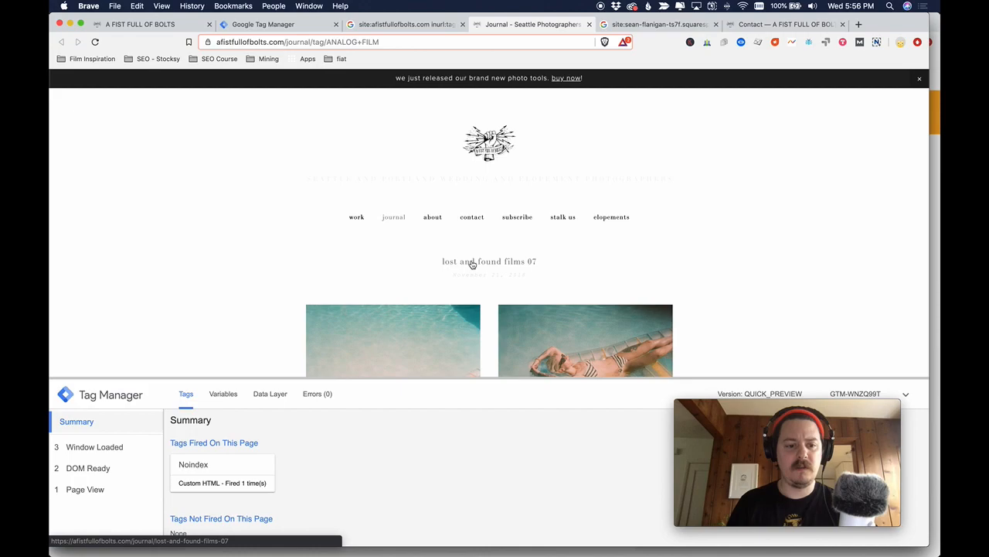
Visit the lost and found films 07 post, then go back to the ANALOG+FILM tag page
{"action": "left_click", "coordinate": [473, 263]}
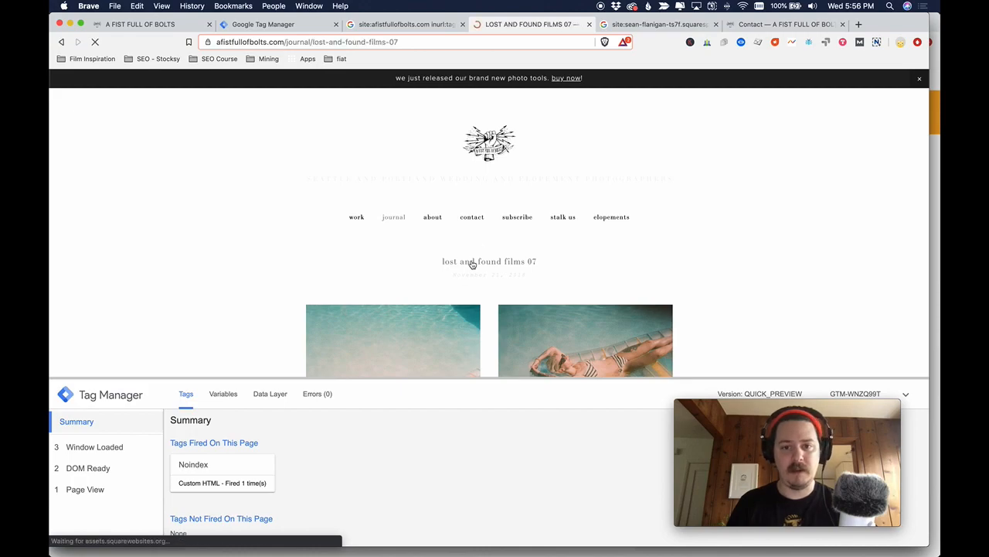
{"action": "scroll", "coordinate": [302, 251], "scroll_direction": "down", "scroll_amount": 5}
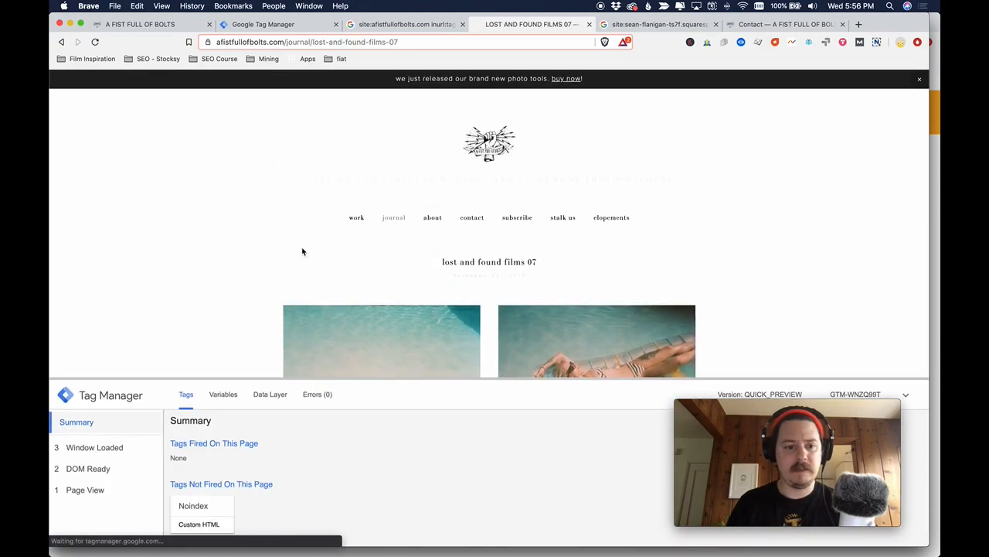
{"action": "scroll", "coordinate": [303, 251], "scroll_direction": "down", "scroll_amount": 3}
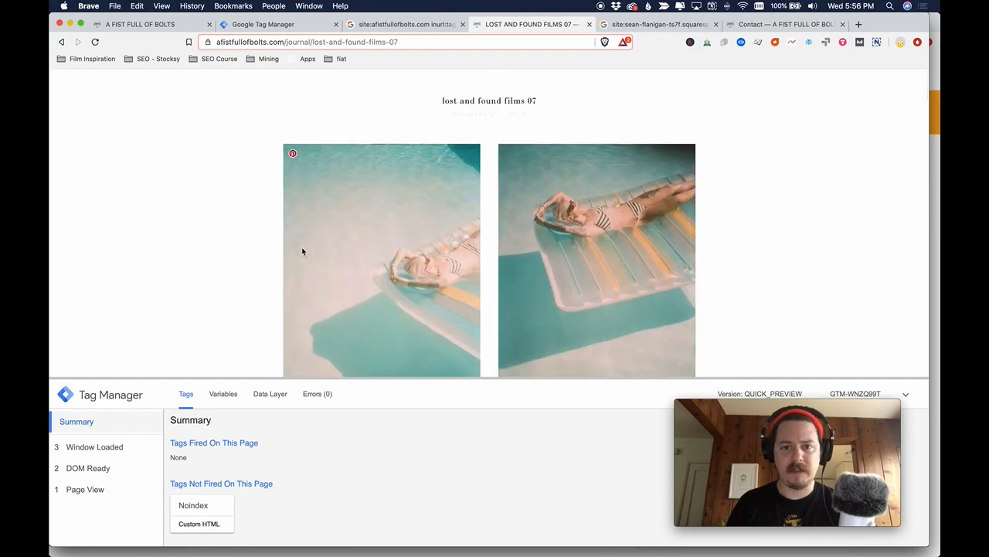
{"action": "left_click", "coordinate": [61, 42]}
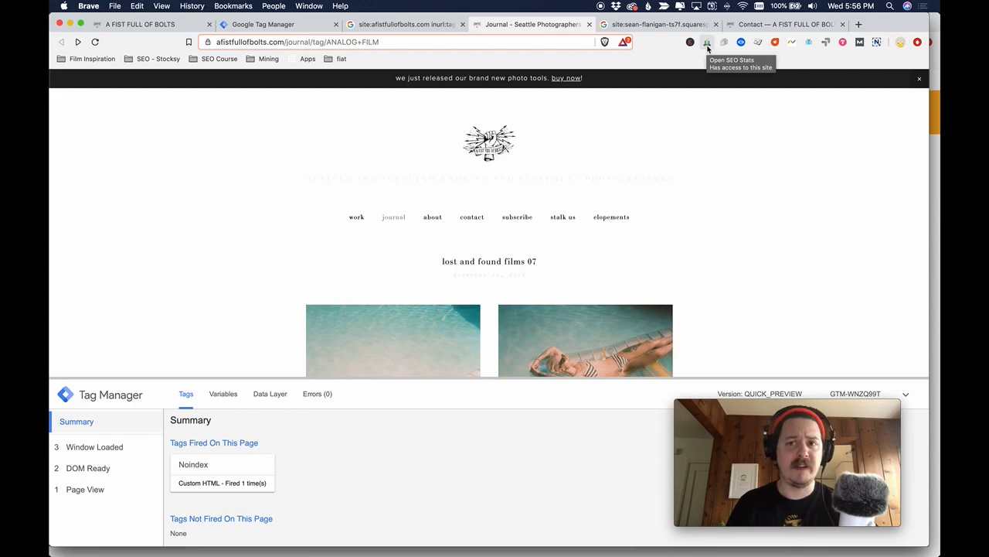
Check the page's title, meta description and noindex meta robots in Open SEO Stats Page Info
{"action": "left_click", "coordinate": [706, 41]}
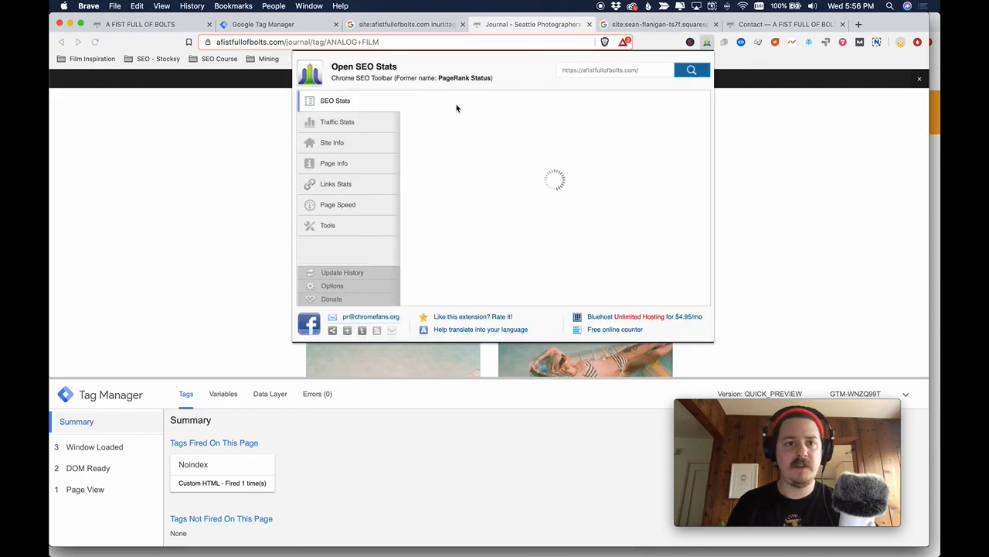
{"action": "left_click", "coordinate": [342, 163]}
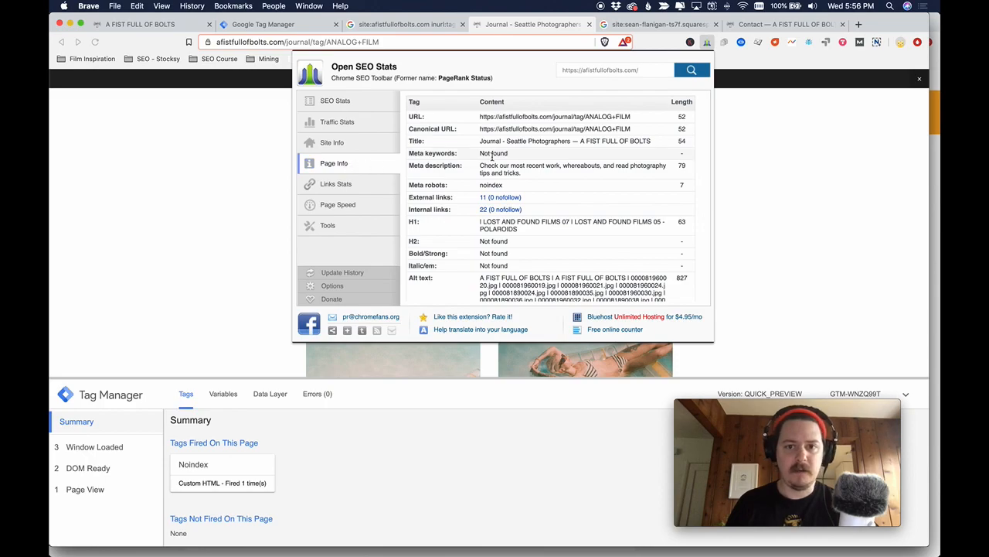
{"action": "left_click_drag", "start_coordinate": [482, 142], "coordinate": [583, 147]}
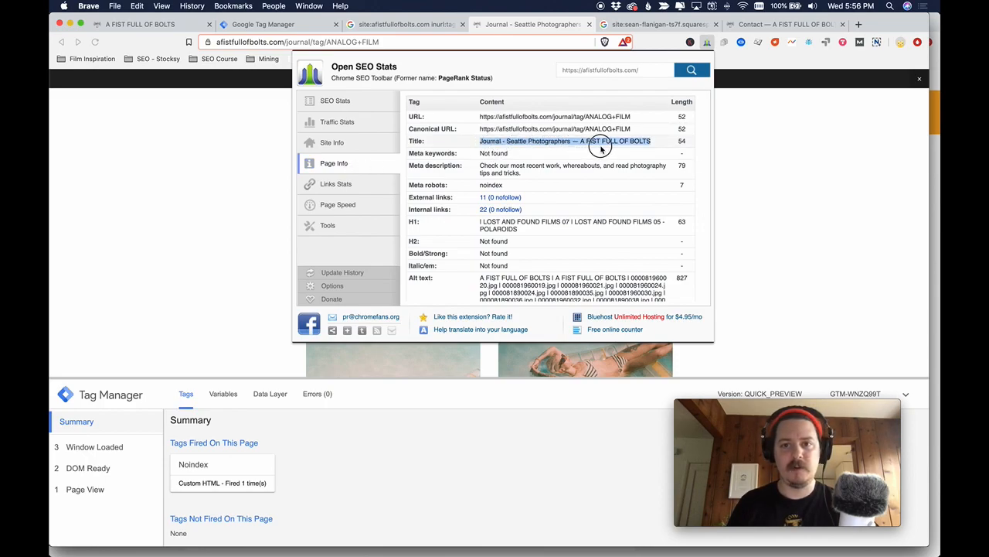
{"action": "left_click", "coordinate": [544, 140]}
{"action": "left_click_drag", "start_coordinate": [480, 142], "coordinate": [654, 143]}
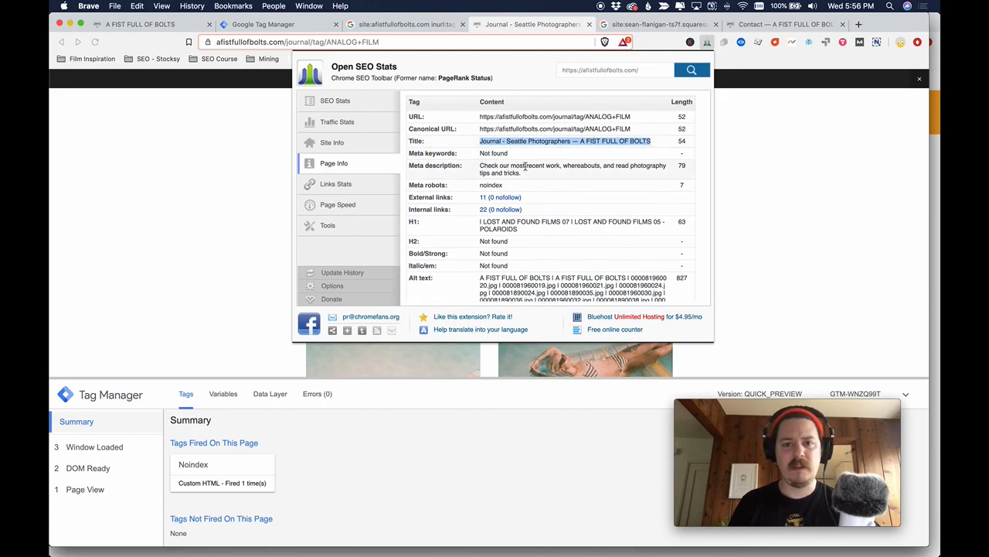
{"action": "left_click_drag", "start_coordinate": [523, 177], "coordinate": [477, 169]}
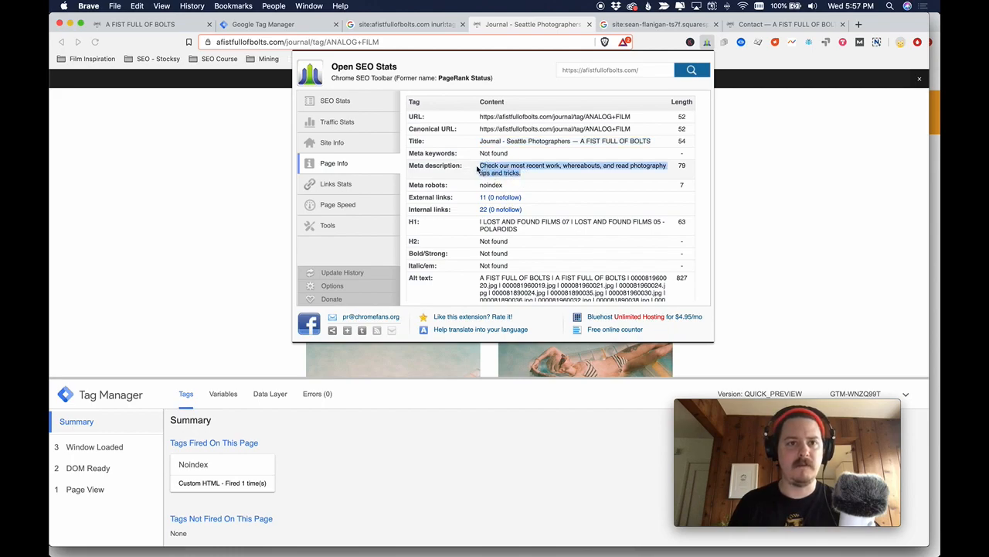
{"action": "left_click_drag", "start_coordinate": [504, 188], "coordinate": [470, 189]}
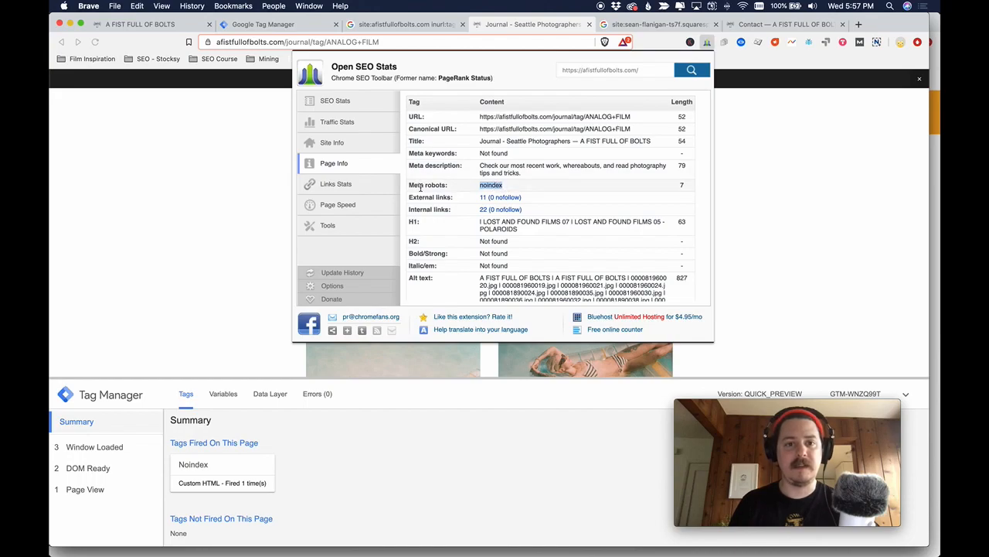
{"action": "left_click", "coordinate": [199, 194]}
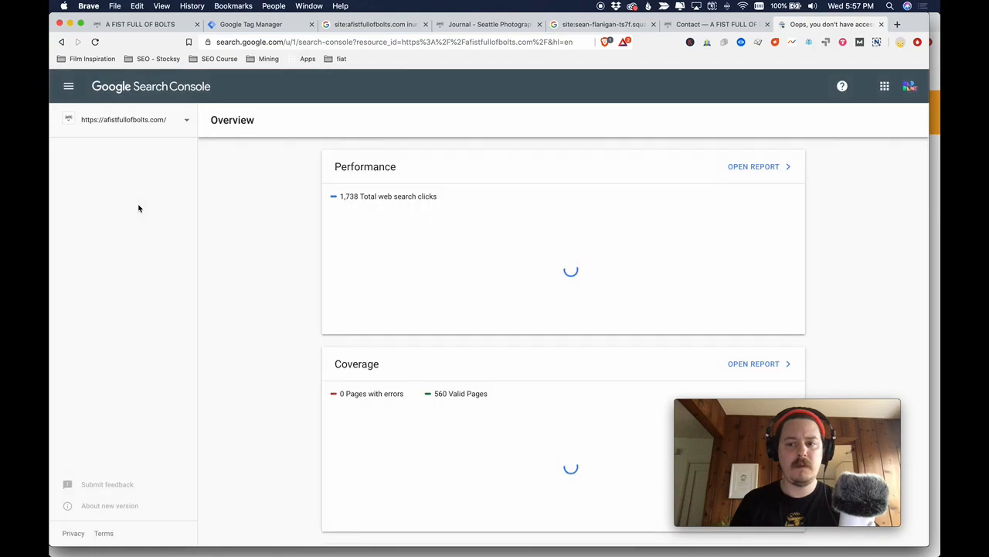
Inspect the ANALOG+FILM tag page URL in Search Console and request indexing
{"action": "left_click", "coordinate": [506, 25]}
{"action": "left_click", "coordinate": [381, 42]}
{"action": "key", "text": "super+c"}
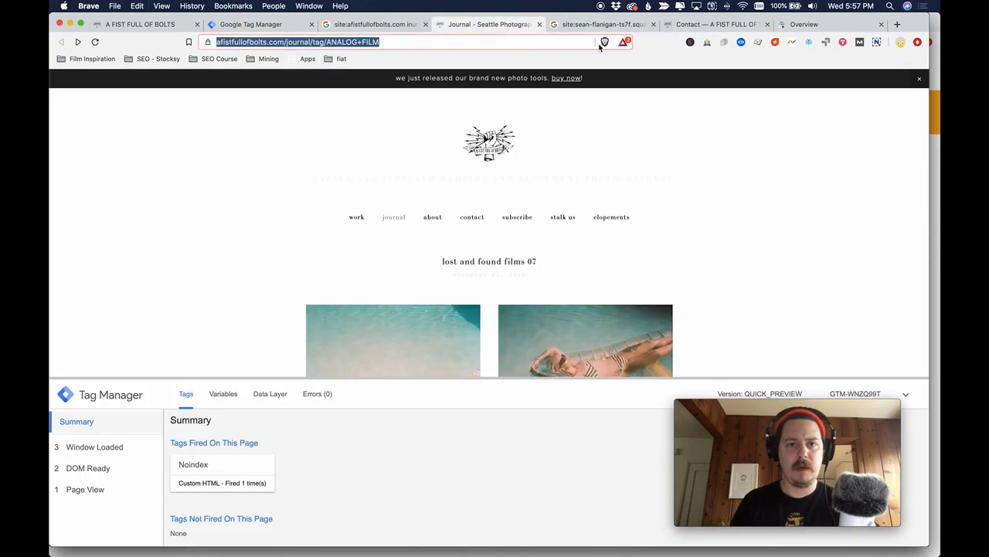
{"action": "left_click", "coordinate": [818, 26]}
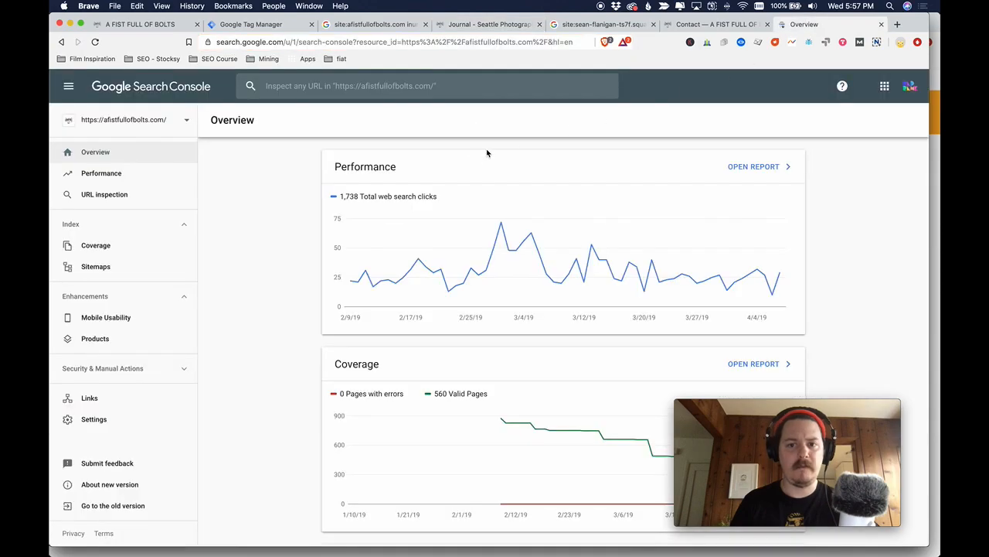
{"action": "left_click", "coordinate": [125, 193]}
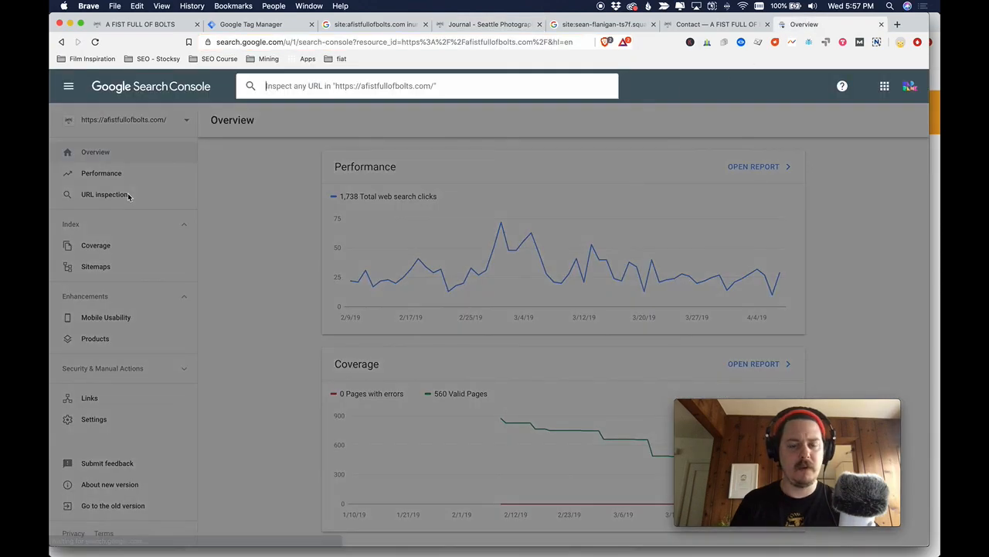
{"action": "key", "text": "super+v"}
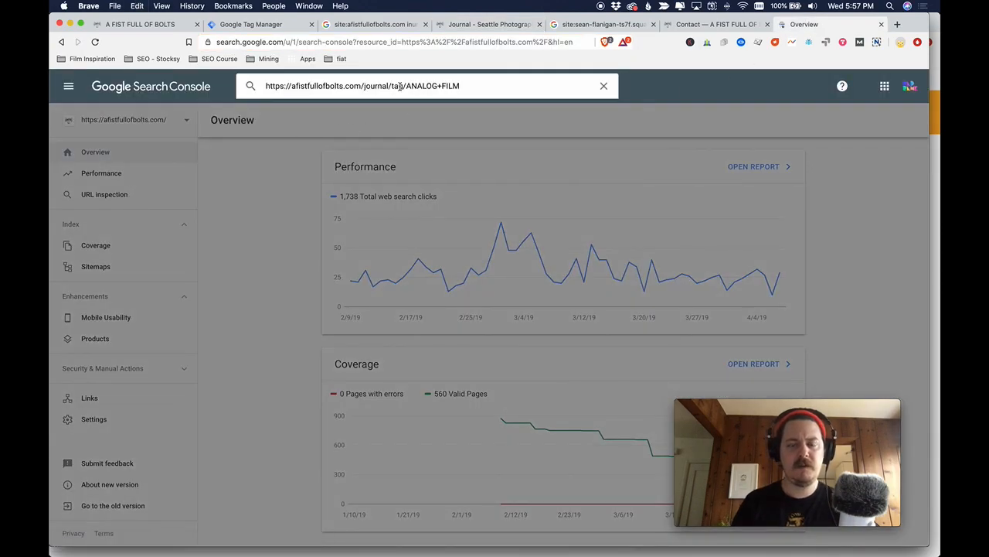
{"action": "key", "text": "Return"}
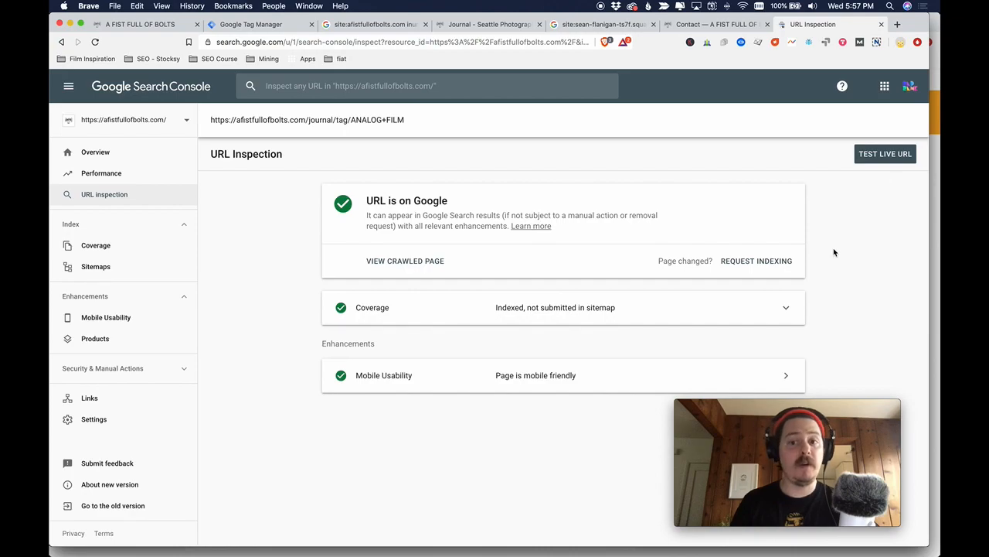
{"action": "left_click", "coordinate": [785, 264]}
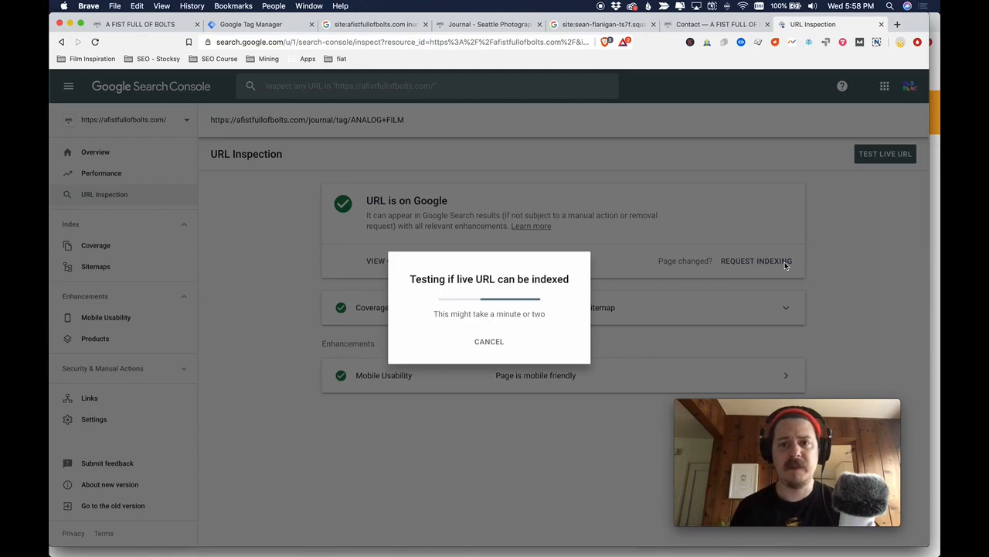
Scroll through the roughly 413 results of the squarespace.com site: search
{"action": "left_click", "coordinate": [610, 26]}
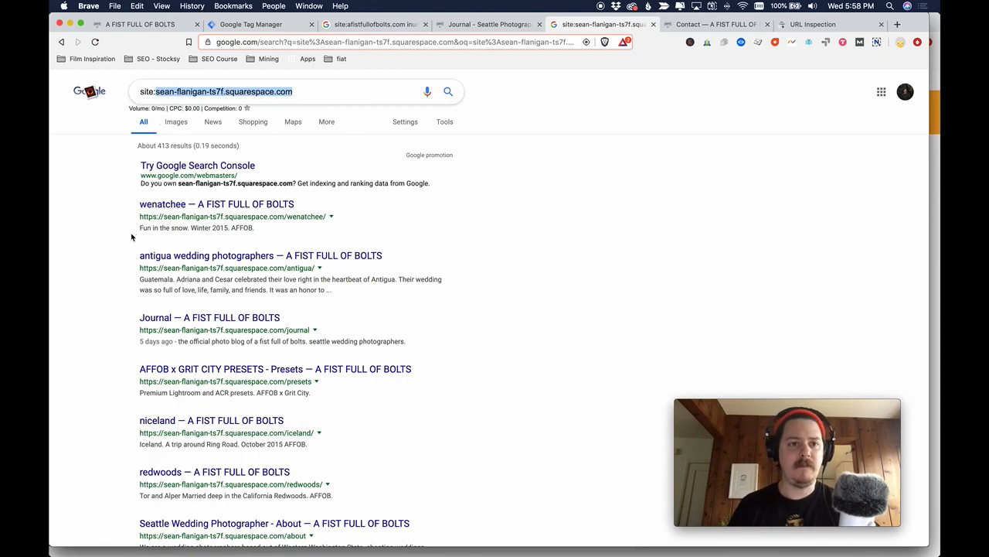
{"action": "scroll", "coordinate": [131, 238], "scroll_direction": "down", "scroll_amount": 1}
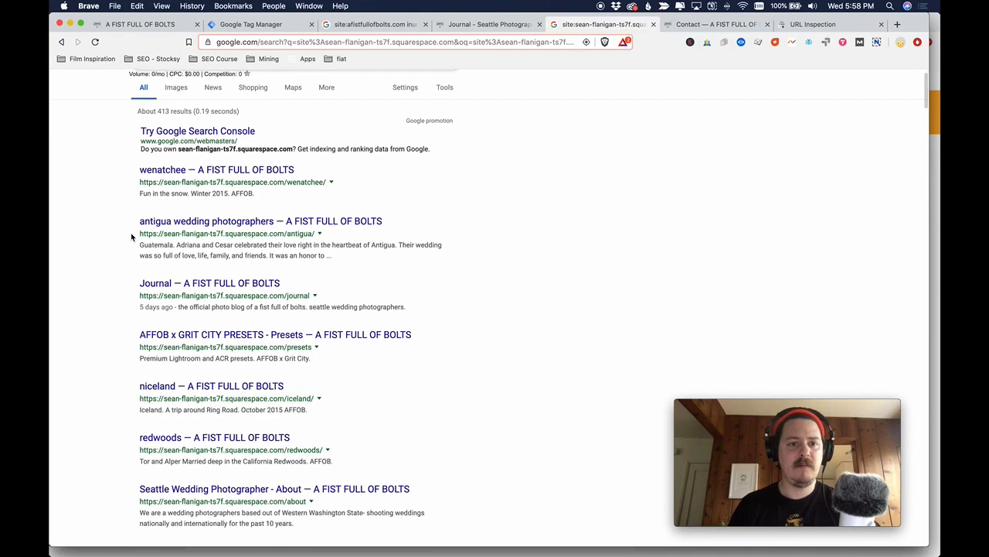
{"action": "scroll", "coordinate": [132, 238], "scroll_direction": "down", "scroll_amount": 5}
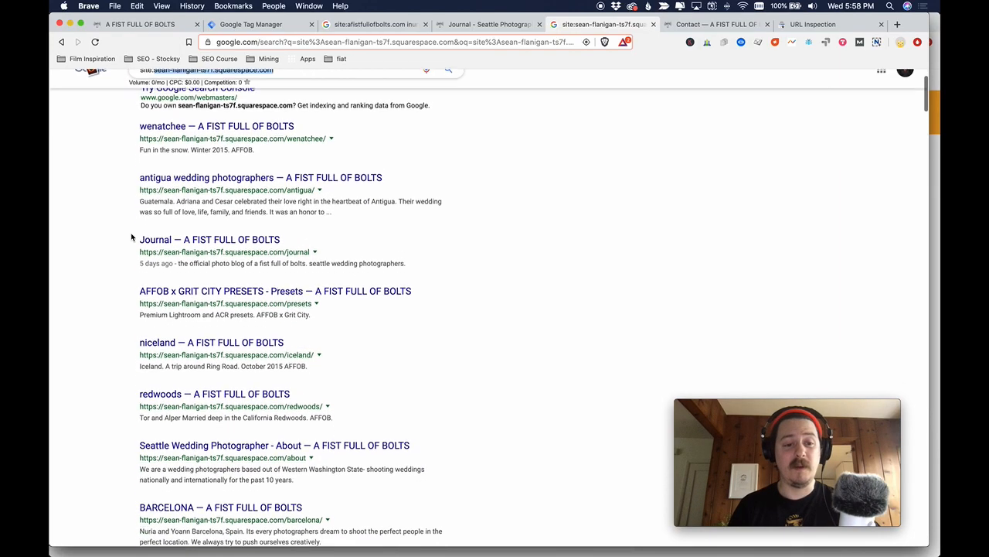
{"action": "scroll", "coordinate": [132, 237], "scroll_direction": "down", "scroll_amount": 3}
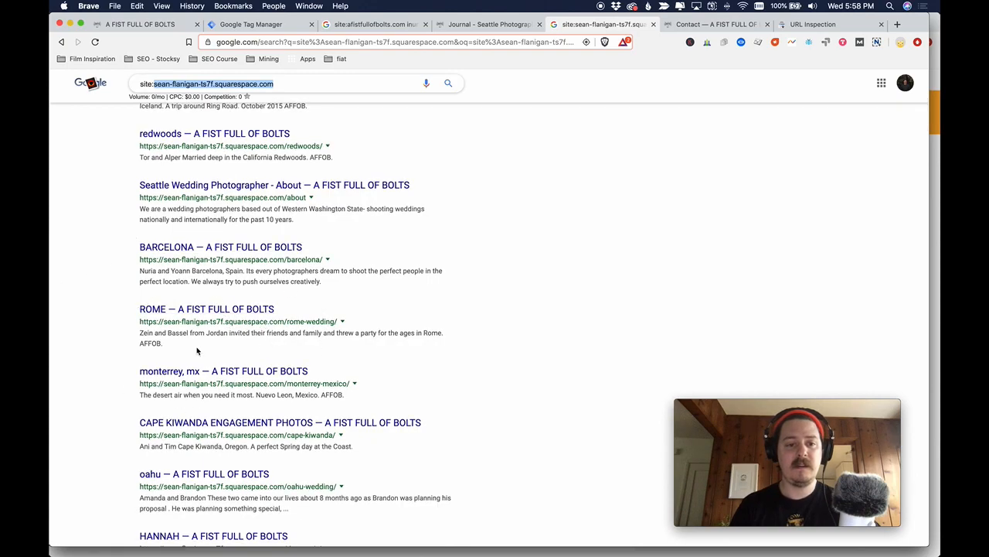
{"action": "scroll", "coordinate": [175, 352], "scroll_direction": "down", "scroll_amount": 15}
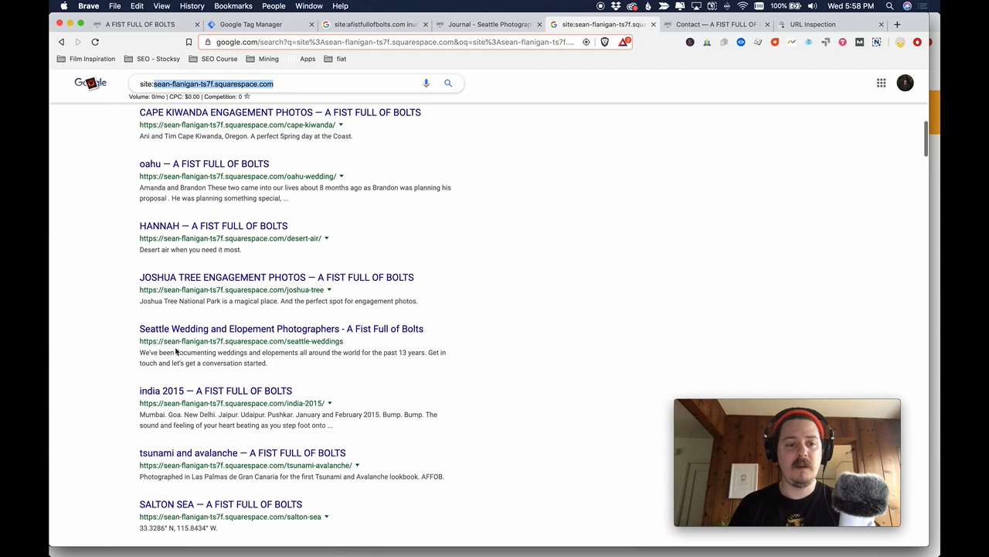
{"action": "scroll", "coordinate": [176, 348], "scroll_direction": "down", "scroll_amount": 20}
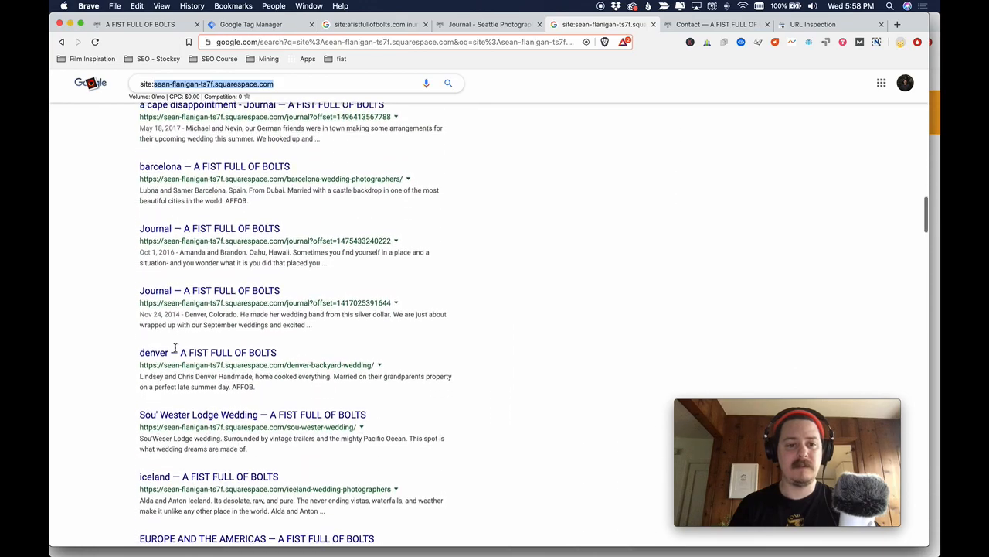
{"action": "scroll", "coordinate": [176, 350], "scroll_direction": "down", "scroll_amount": 5}
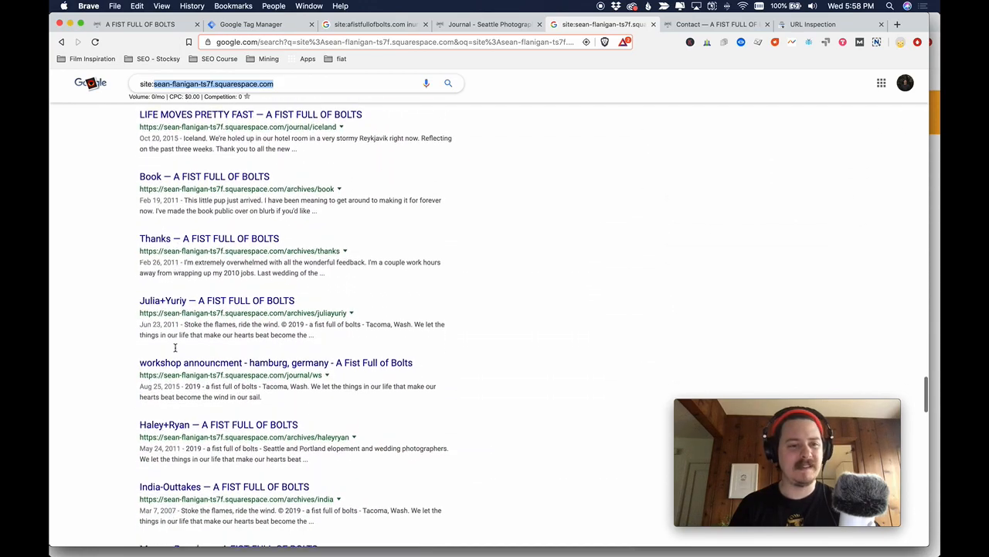
{"action": "scroll", "coordinate": [176, 351], "scroll_direction": "down", "scroll_amount": 15}
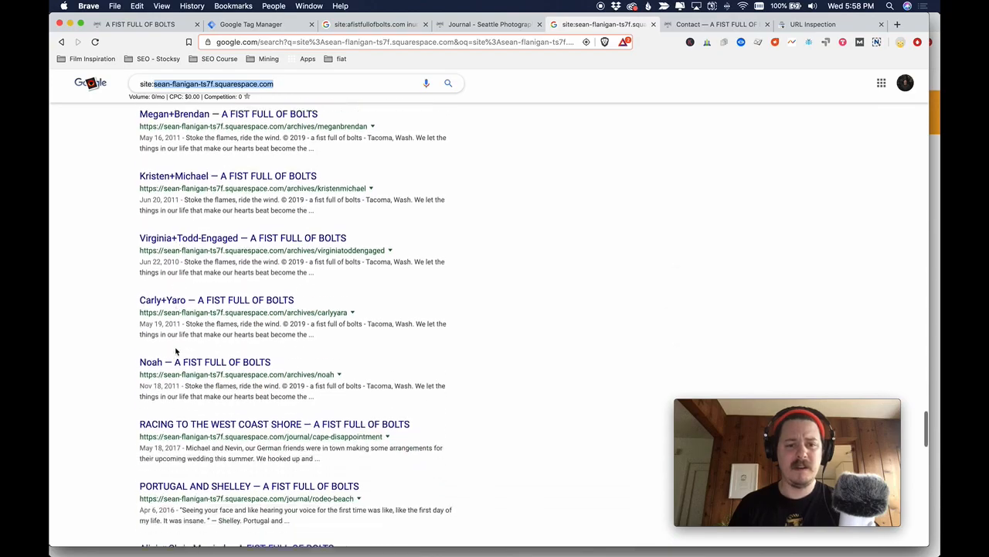
{"action": "scroll", "coordinate": [176, 351], "scroll_direction": "down", "scroll_amount": 10}
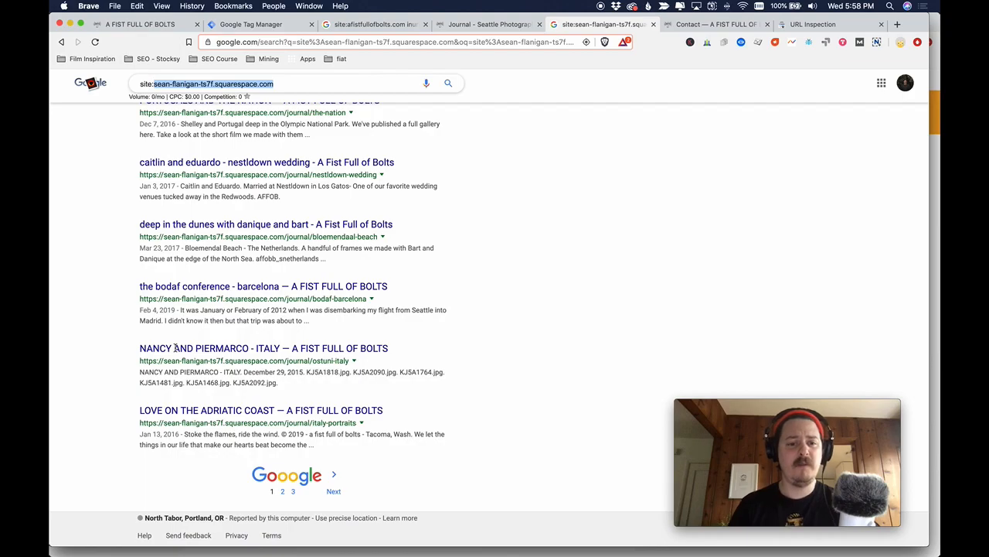
{"action": "scroll", "coordinate": [176, 348], "scroll_direction": "up", "scroll_amount": 20}
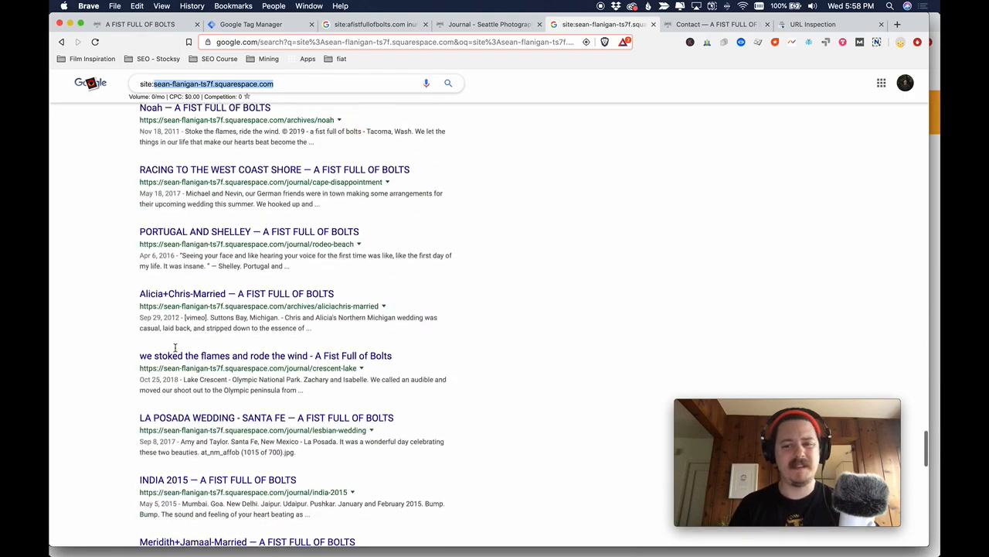
{"action": "scroll", "coordinate": [176, 348], "scroll_direction": "up", "scroll_amount": 15}
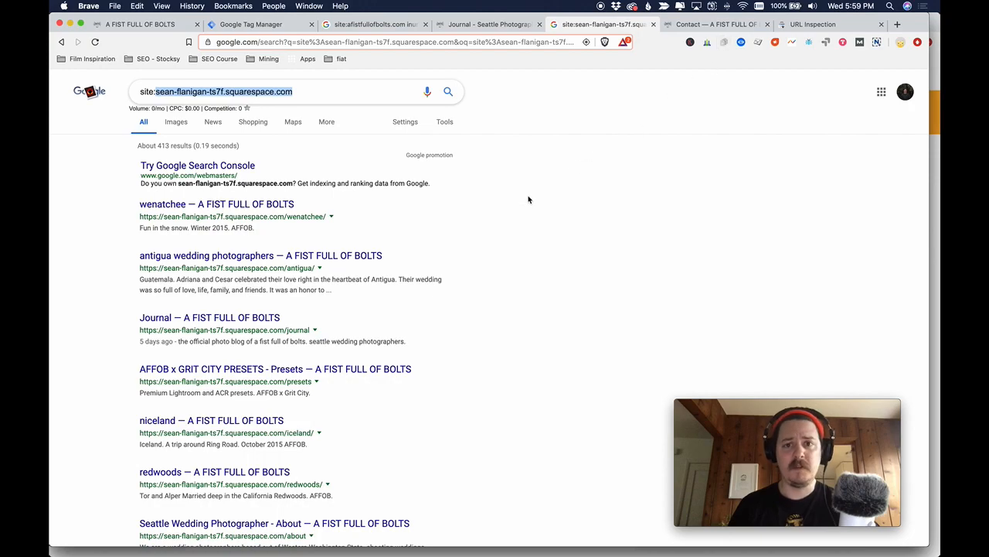
Open the live test, dismiss the Backblaze popup and confirm the page is excluded by 'noindex'
{"action": "left_click", "coordinate": [804, 27]}
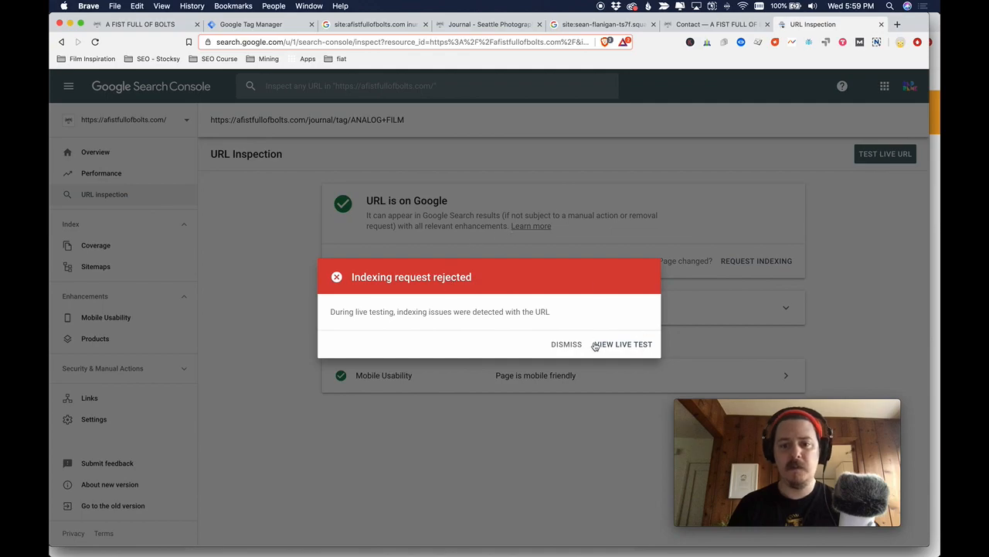
{"action": "left_click", "coordinate": [627, 346]}
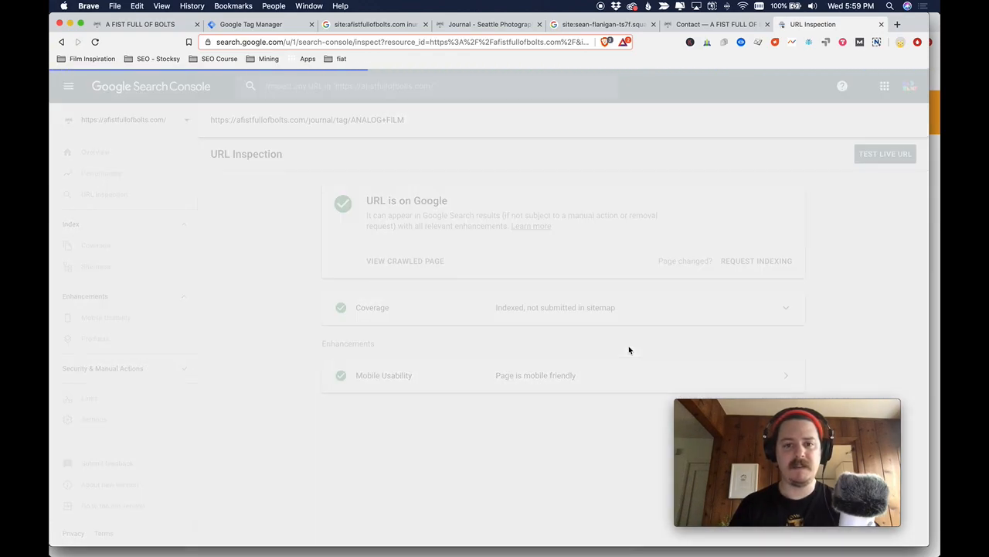
{"action": "scroll", "coordinate": [629, 347], "scroll_direction": "down", "scroll_amount": 2}
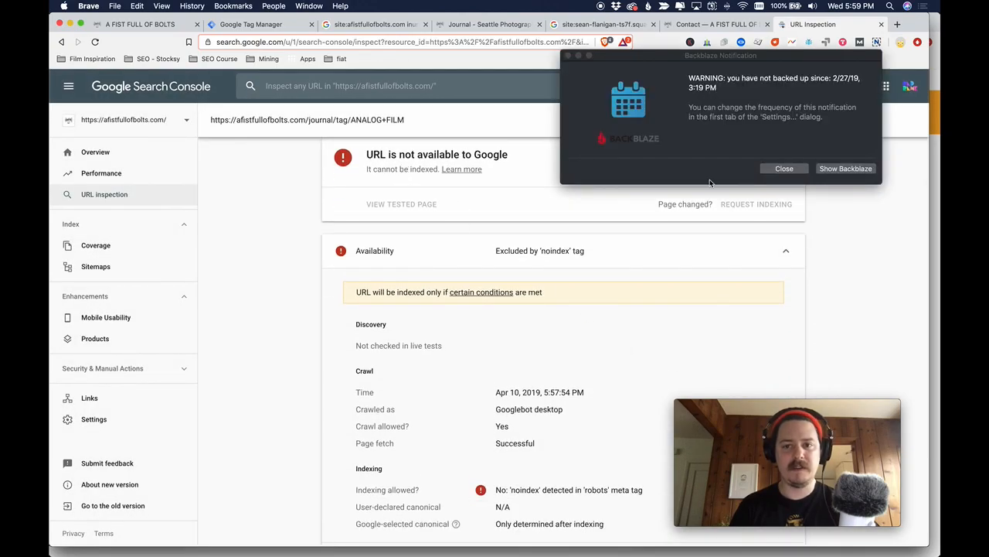
{"action": "left_click", "coordinate": [780, 170]}
{"action": "scroll", "coordinate": [592, 217], "scroll_direction": "down", "scroll_amount": 2}
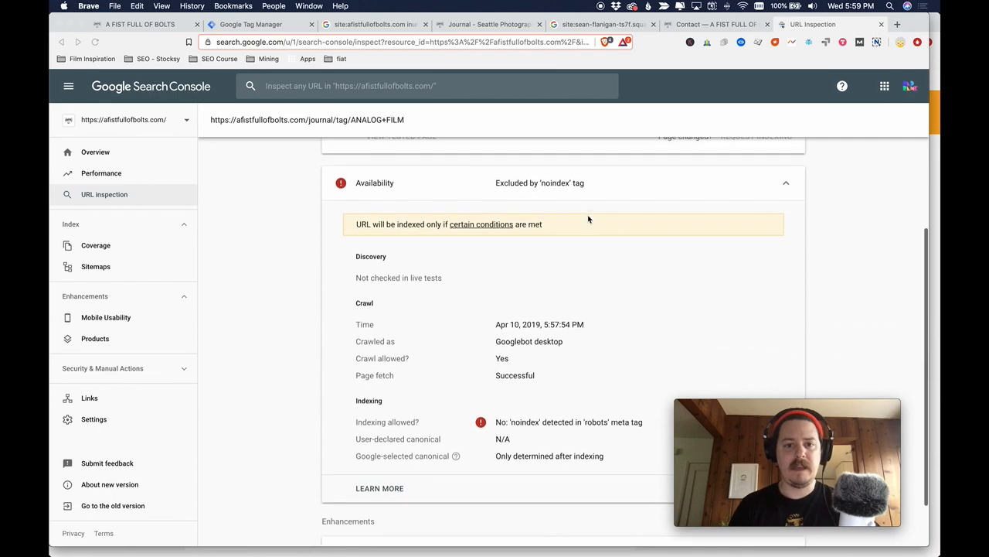
{"action": "scroll", "coordinate": [587, 219], "scroll_direction": "down", "scroll_amount": 1}
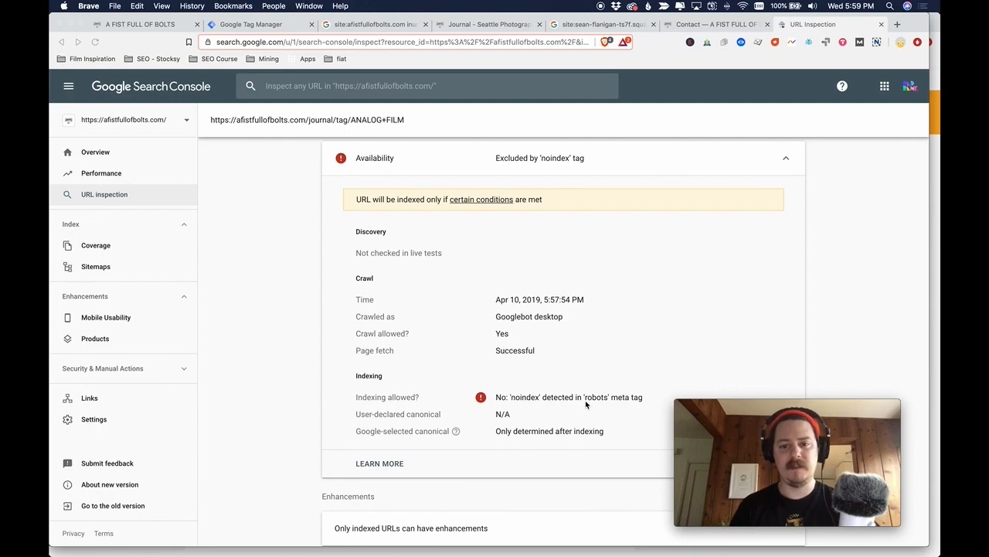
{"action": "scroll", "coordinate": [586, 403], "scroll_direction": "down", "scroll_amount": 1}
{"action": "scroll", "coordinate": [585, 402], "scroll_direction": "up", "scroll_amount": 5}
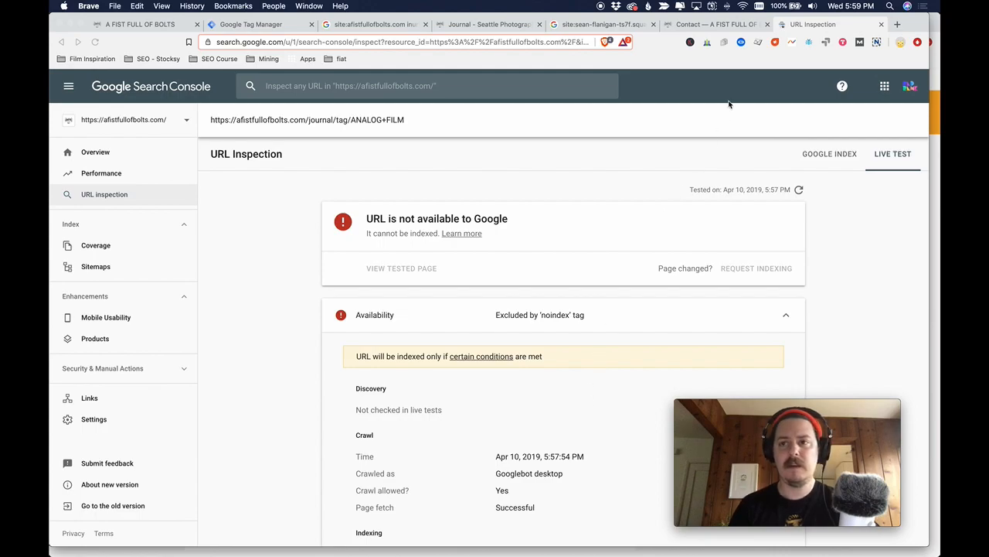
{"action": "left_click", "coordinate": [602, 27]}
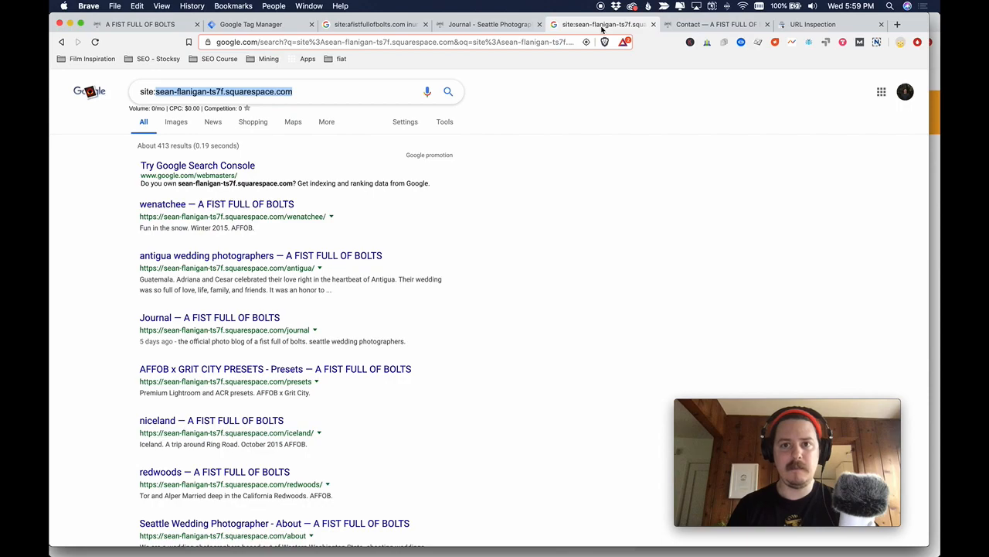
Reopen the Noindex tag in Tag Manager and bring up its trigger chooser listing All Pages
{"action": "left_click", "coordinate": [282, 26]}
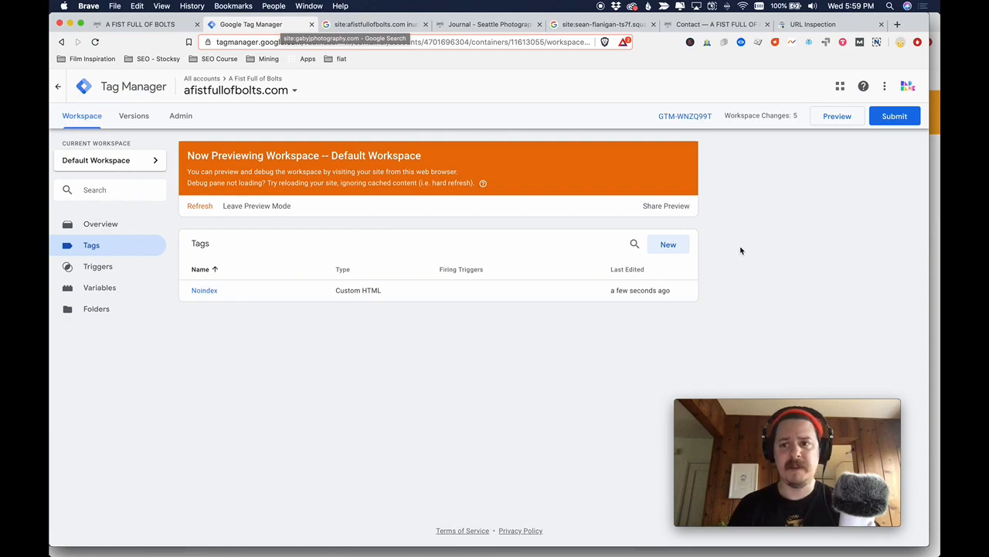
{"action": "left_click", "coordinate": [214, 292]}
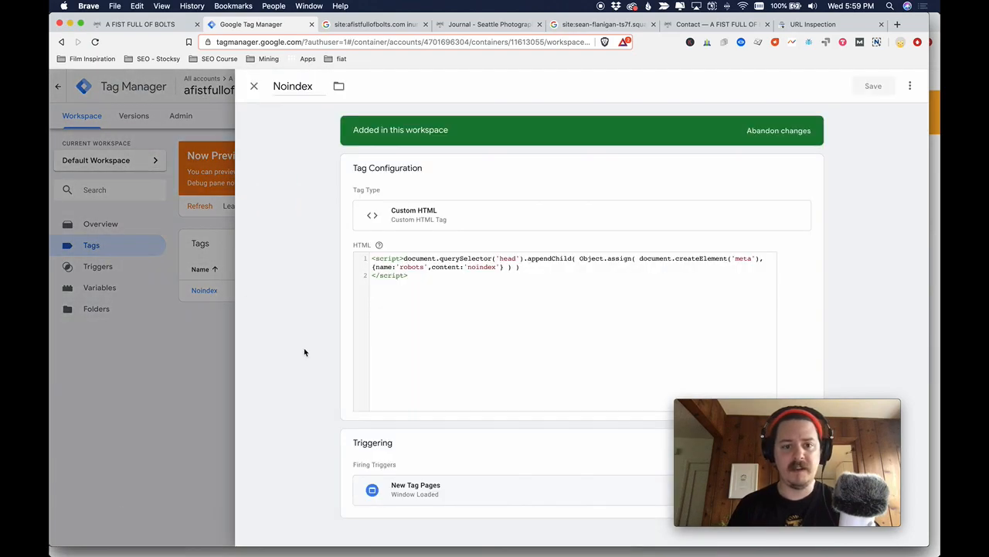
{"action": "left_click_drag", "start_coordinate": [761, 406], "coordinate": [181, 393]}
{"action": "left_click", "coordinate": [786, 449]}
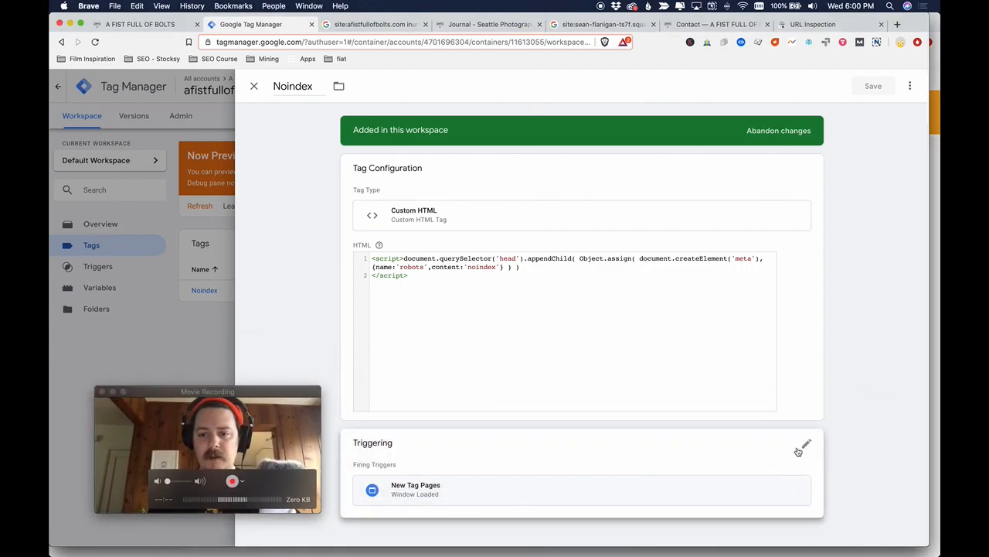
{"action": "left_click", "coordinate": [799, 449]}
{"action": "left_click", "coordinate": [799, 451]}
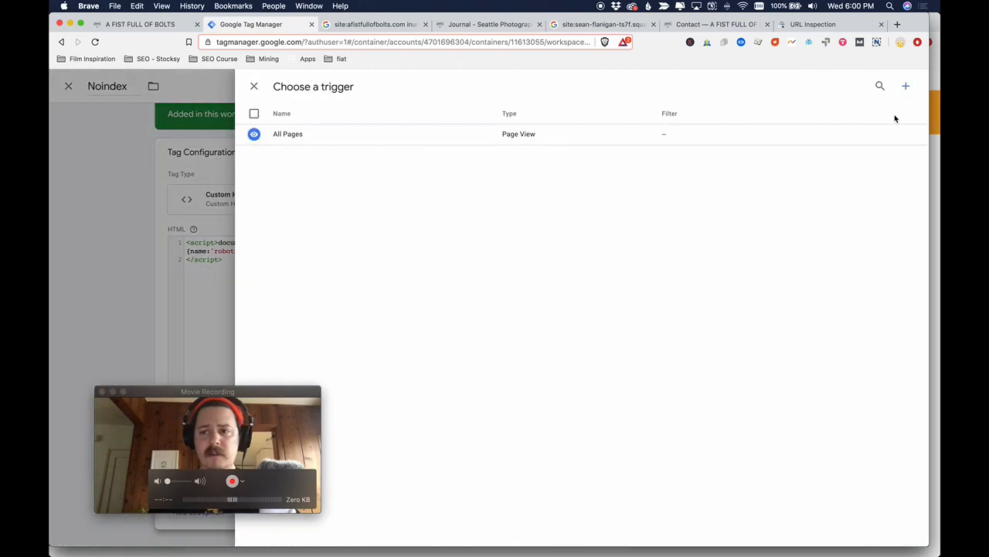
Start a new trigger and name it 'Built-in Page'
{"action": "left_click", "coordinate": [906, 86]}
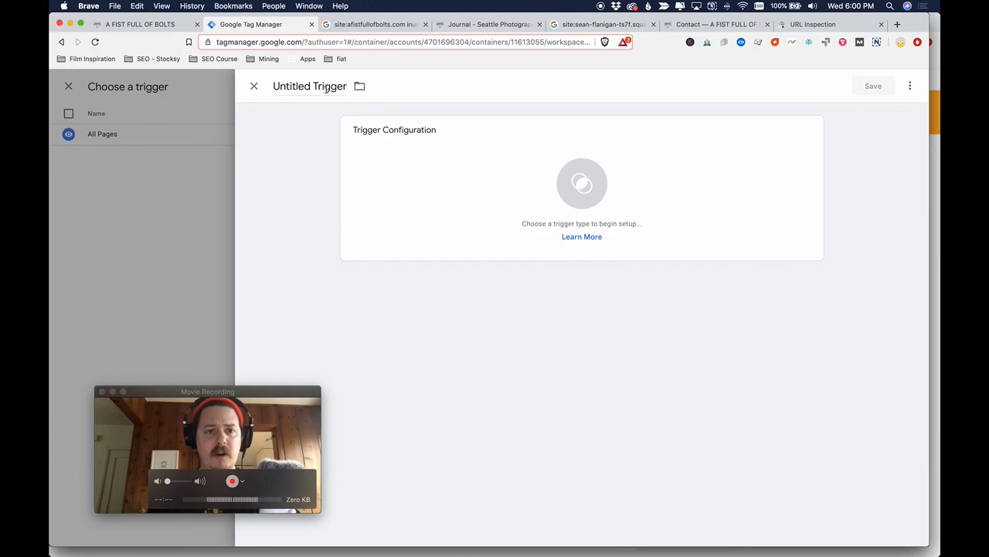
{"action": "left_click", "coordinate": [327, 87]}
{"action": "type", "text": "Buil"}
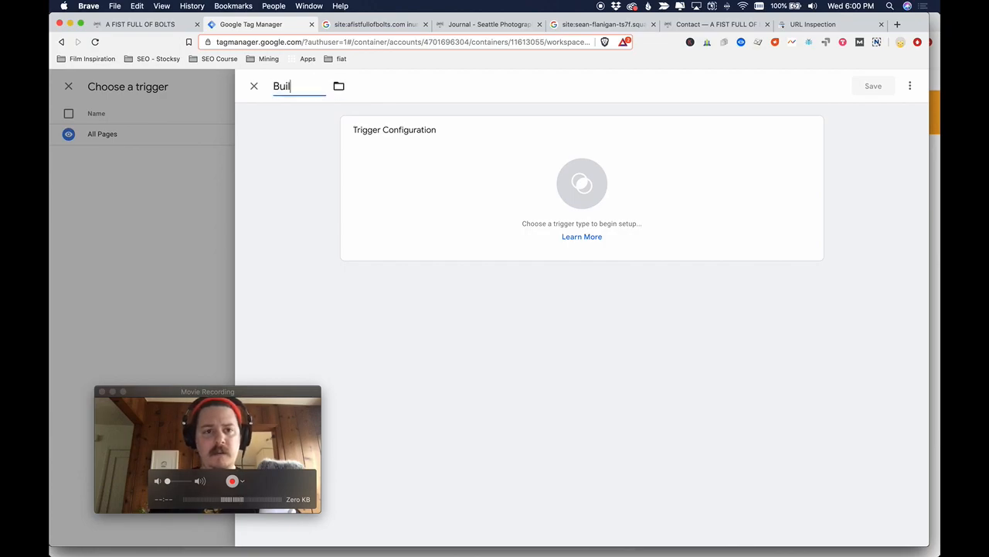
{"action": "type", "text": "t-in PAge"}
{"action": "key", "text": "BackSpace"}
{"action": "key", "text": "BackSpace"}
{"action": "key", "text": "BackSpace"}
{"action": "type", "text": "age"}
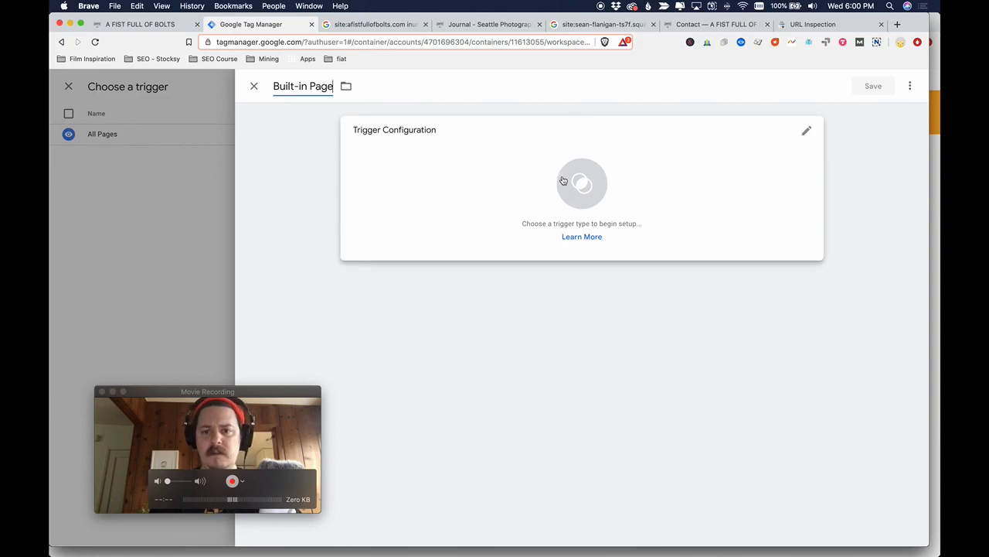
Make it a Window Loaded trigger firing when Page URL contains squarespace.com, and save it
{"action": "left_click", "coordinate": [566, 181]}
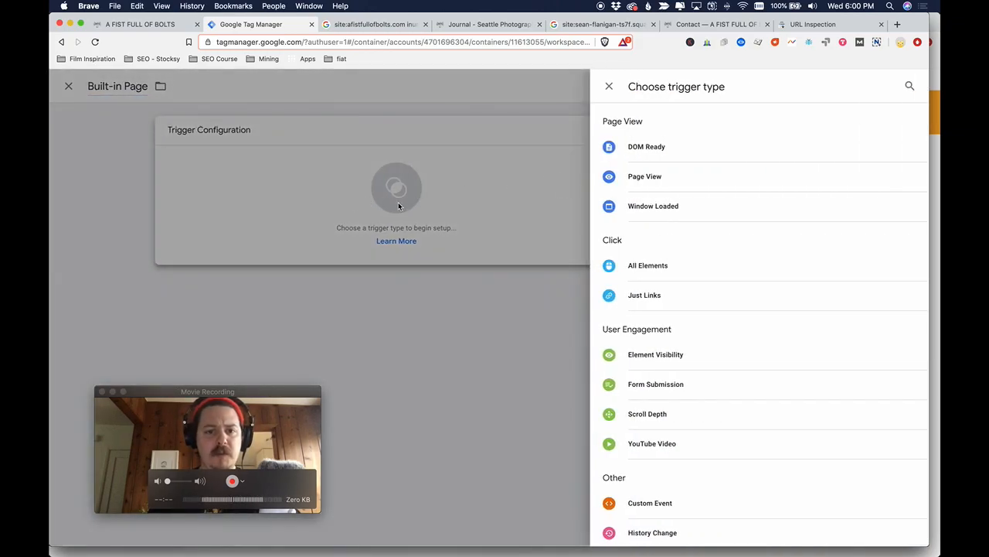
{"action": "left_click", "coordinate": [653, 215]}
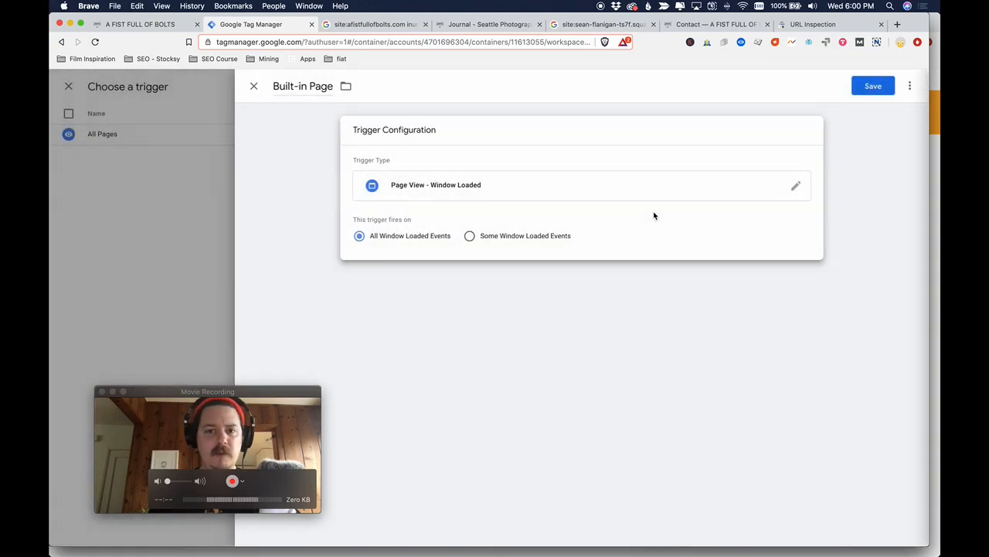
{"action": "left_click", "coordinate": [546, 236]}
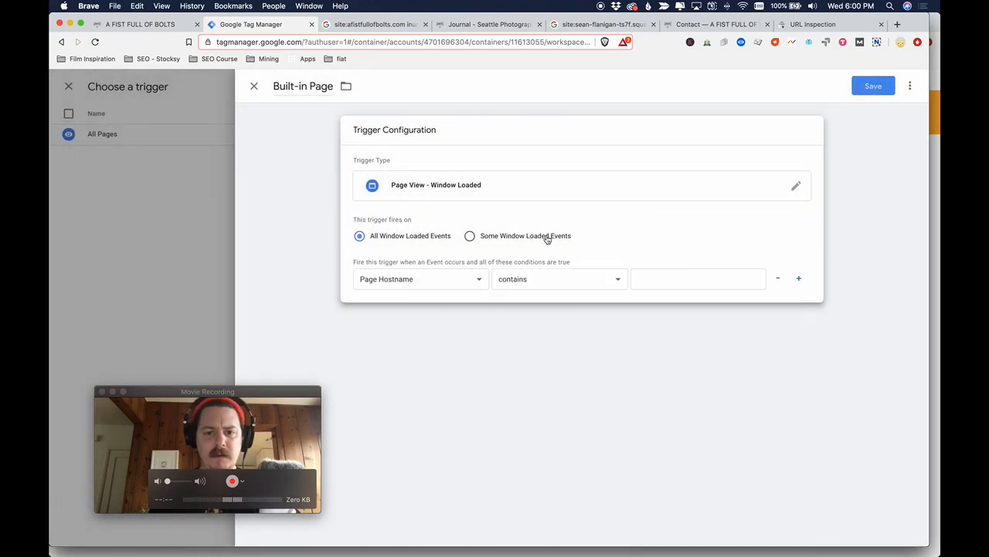
{"action": "left_click", "coordinate": [433, 279]}
{"action": "left_click", "coordinate": [424, 303]}
{"action": "left_click", "coordinate": [654, 278]}
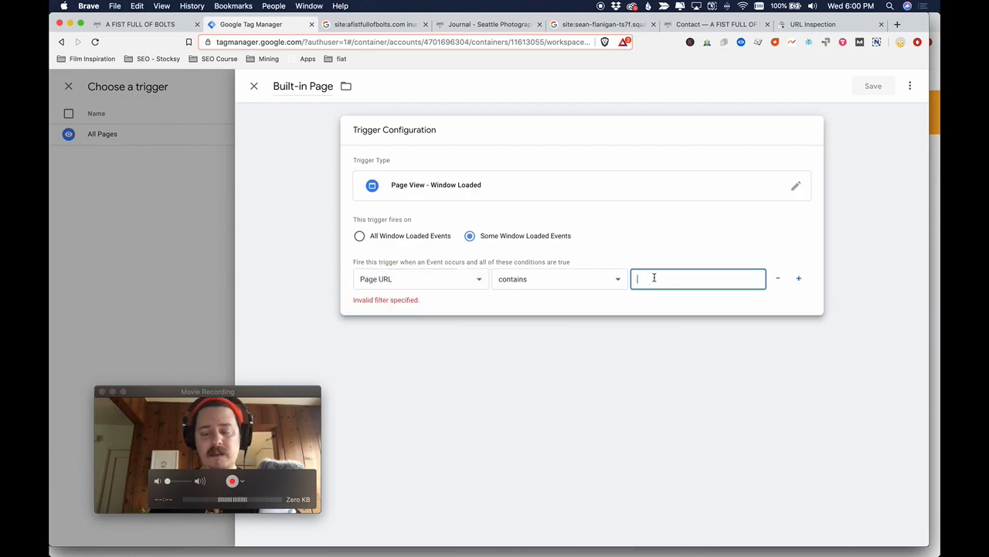
{"action": "type", "text": "s"}
{"action": "key", "text": "BackSpace"}
{"action": "key", "text": "BackSpace"}
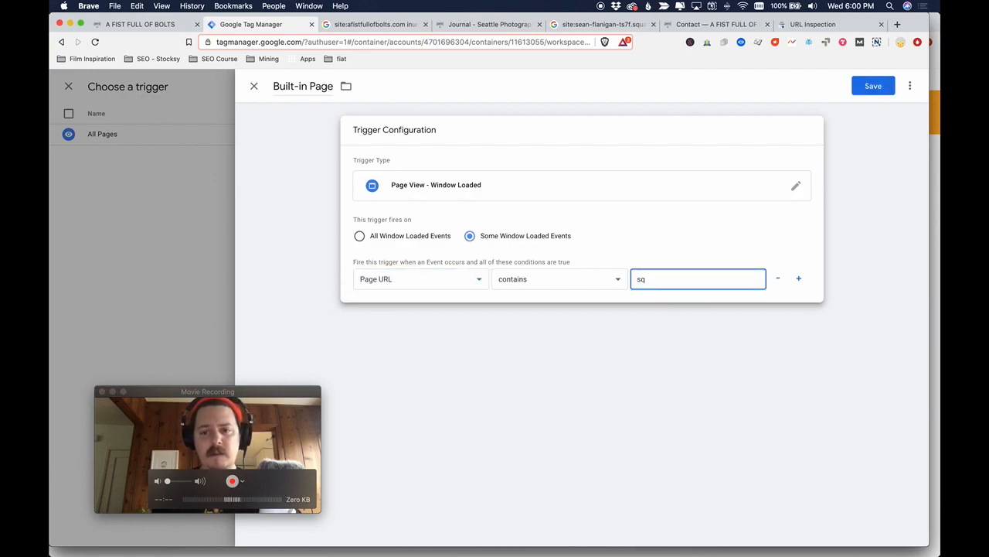
{"action": "type", "text": "uarespace.com"}
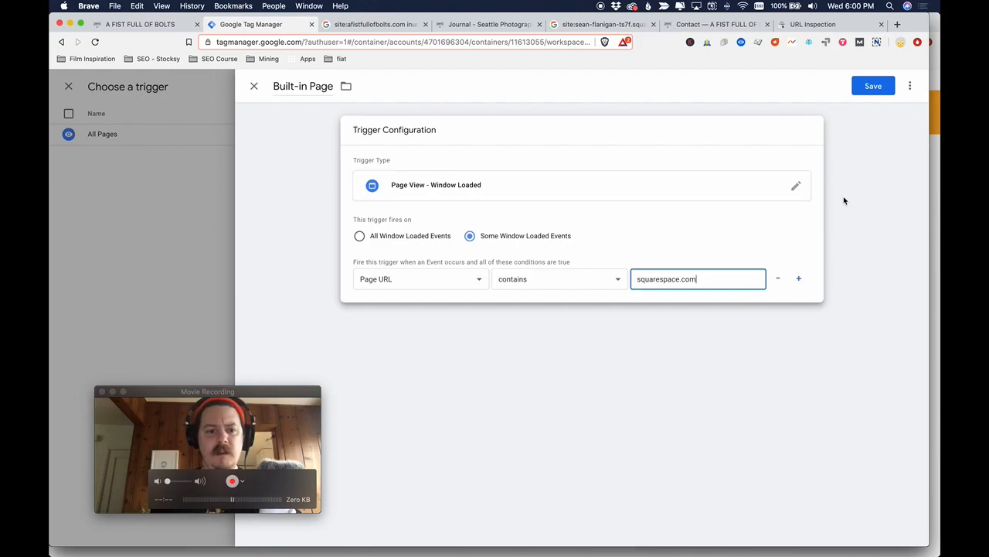
{"action": "left_click", "coordinate": [868, 91]}
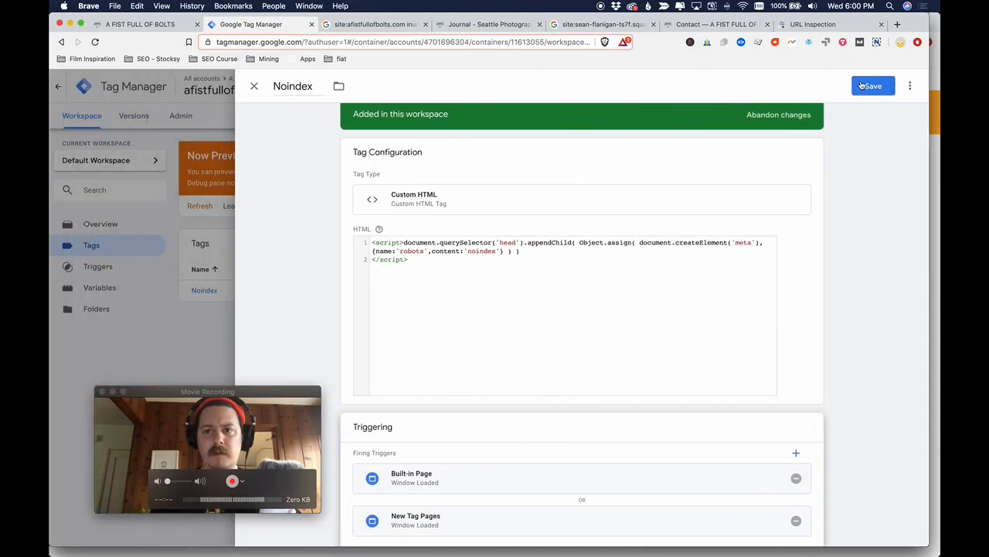
Save the Noindex tag and begin publishing the workspace changes
{"action": "left_click", "coordinate": [866, 85]}
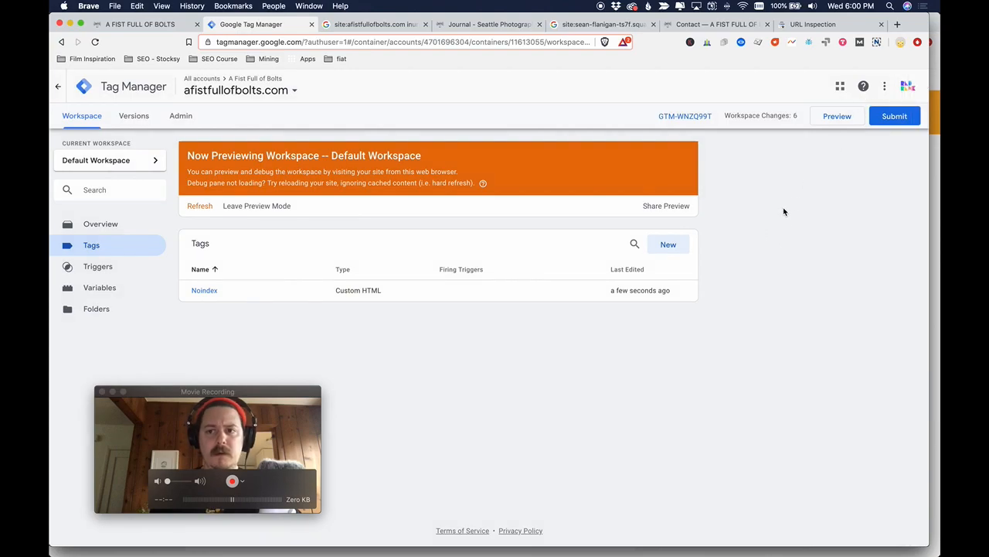
{"action": "left_click", "coordinate": [895, 120]}
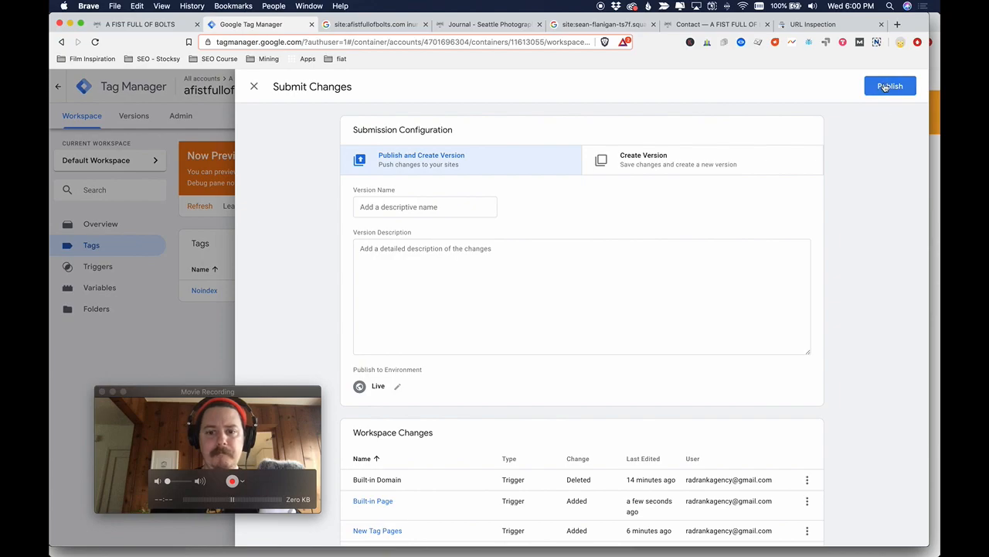
{"action": "left_click", "coordinate": [886, 87]}
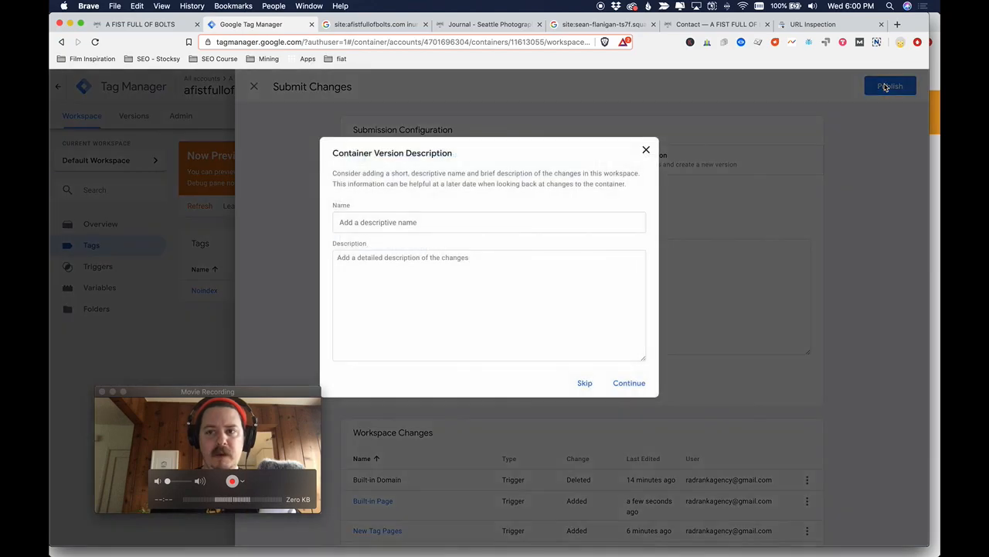
Name the version 'Noindex' with the description 'Noindex tag pages and built-in domain'
{"action": "left_click", "coordinate": [520, 221]}
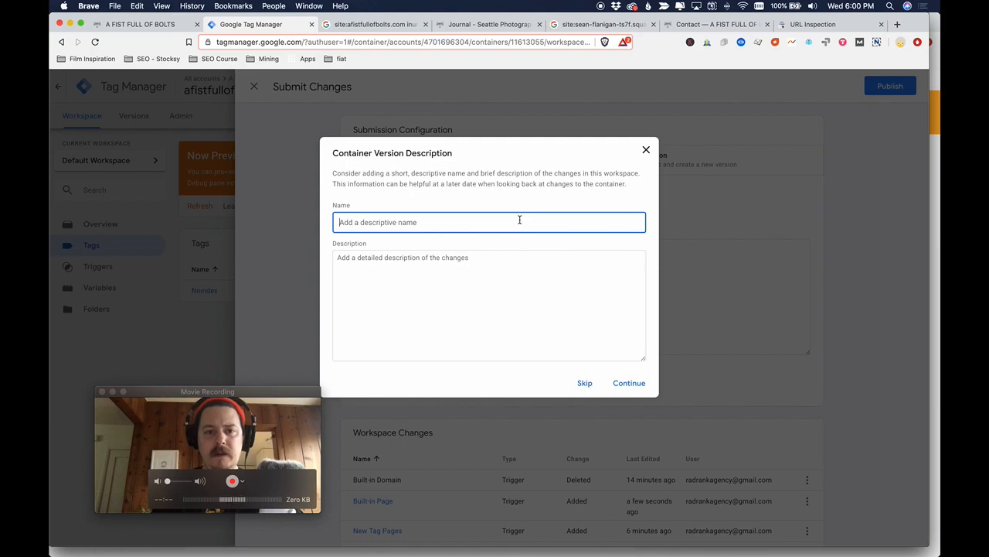
{"action": "type", "text": "Noindex"}
{"action": "key", "text": "Tab"}
{"action": "type", "text": "W"}
{"action": "key", "text": "BackSpace"}
{"action": "type", "text": "Noindex "}
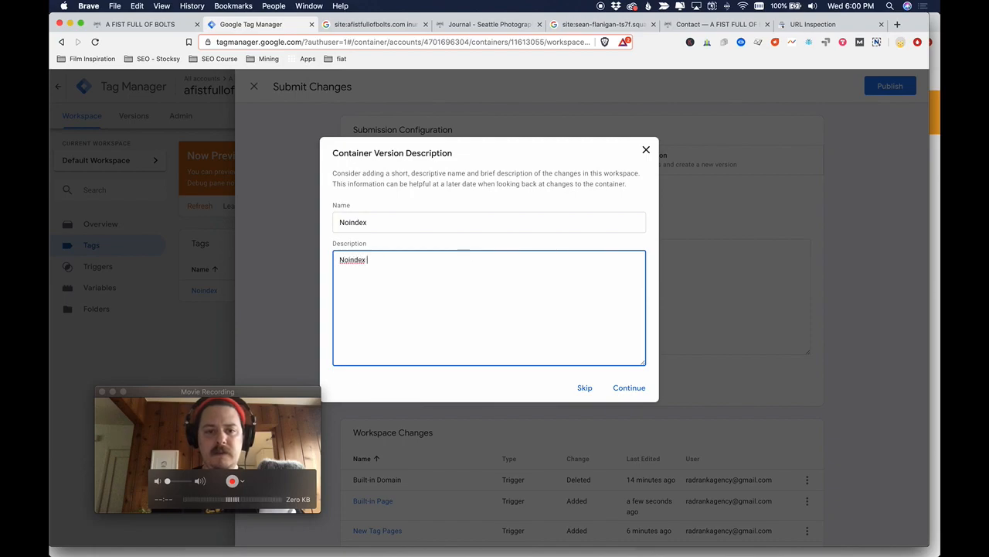
{"action": "type", "text": "tag pages and buoilt-"}
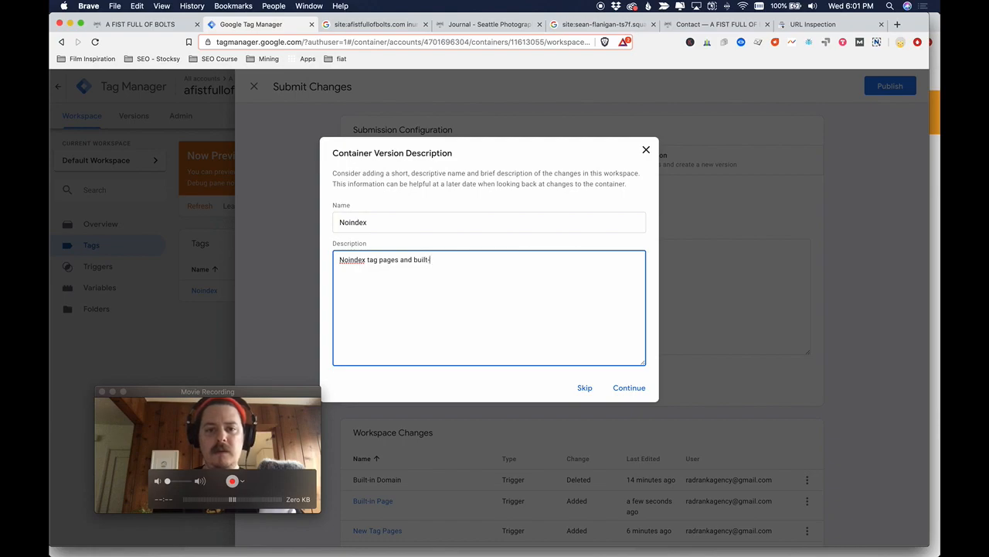
{"action": "type", "text": " domain."}
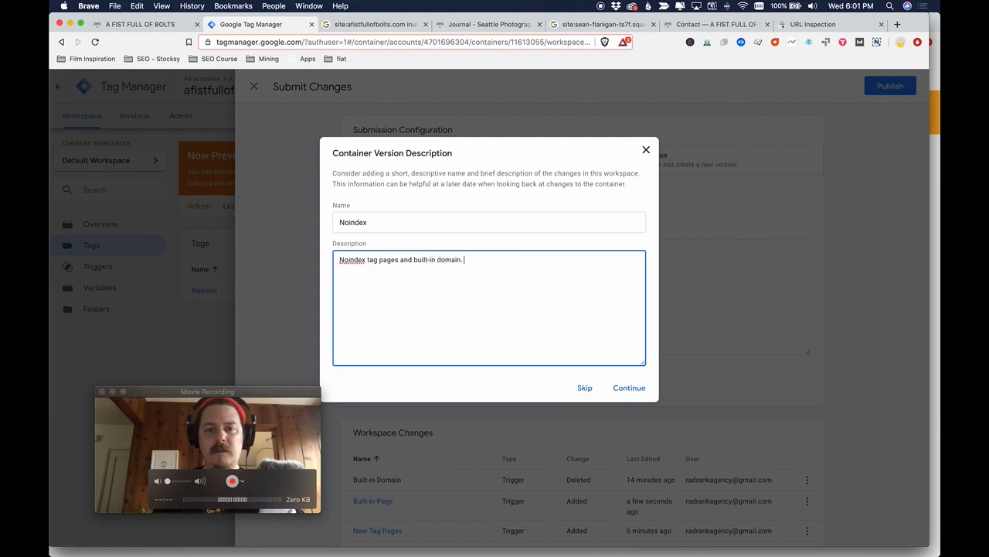
Publish Version 4 - Noindex, review its summary, then return to the squarespace.com site search results
{"action": "left_click", "coordinate": [626, 391]}
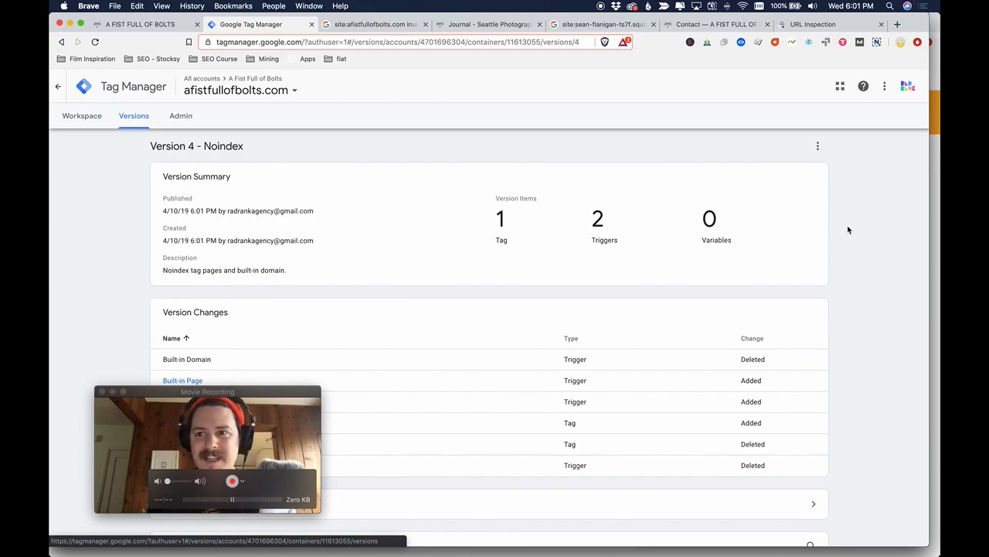
{"action": "scroll", "coordinate": [817, 249], "scroll_direction": "down", "scroll_amount": 5}
{"action": "scroll", "coordinate": [815, 253], "scroll_direction": "up", "scroll_amount": 5}
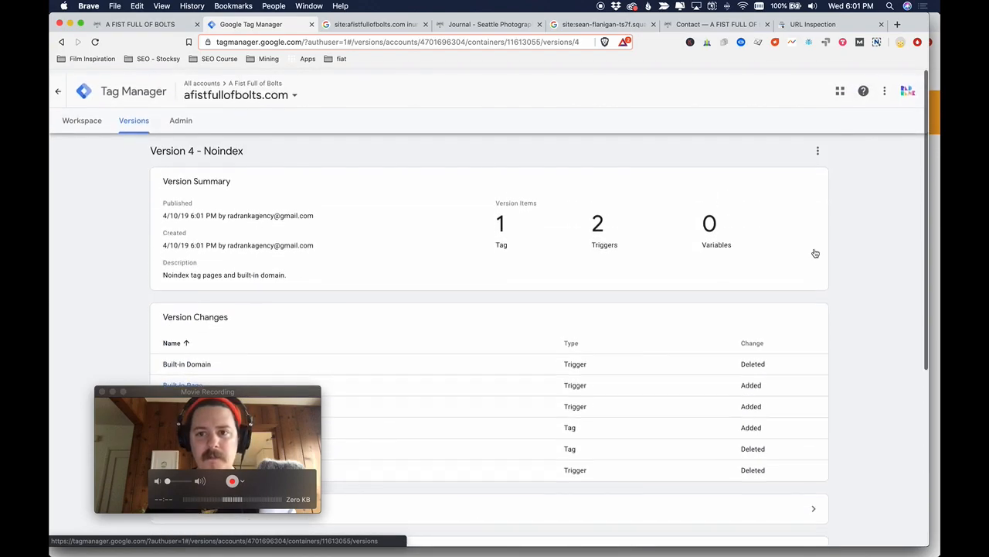
{"action": "left_click", "coordinate": [603, 24]}
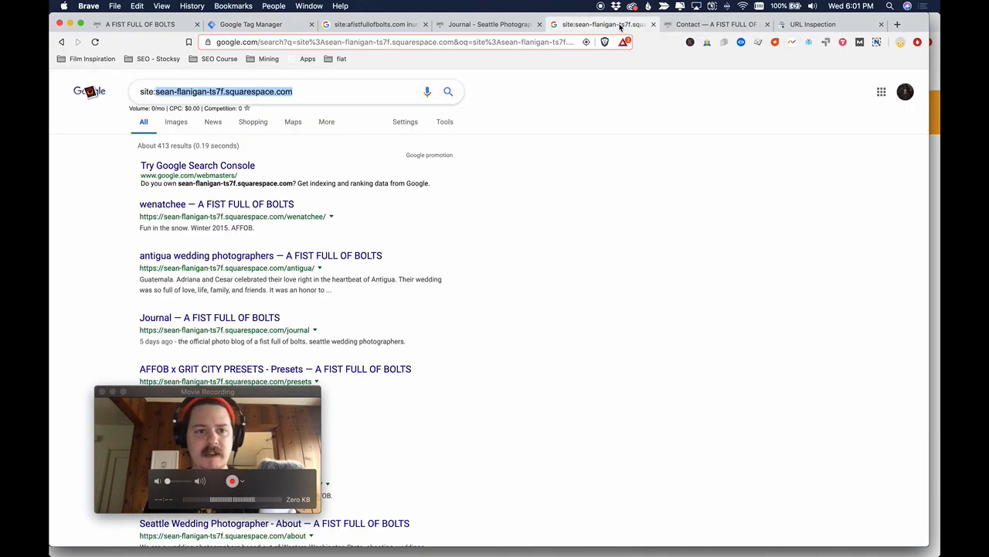
Open the wenatchee result in a new tab, confirm Noindex fired once, then return to the search results
{"action": "left_click", "coordinate": [230, 205], "text": "super"}
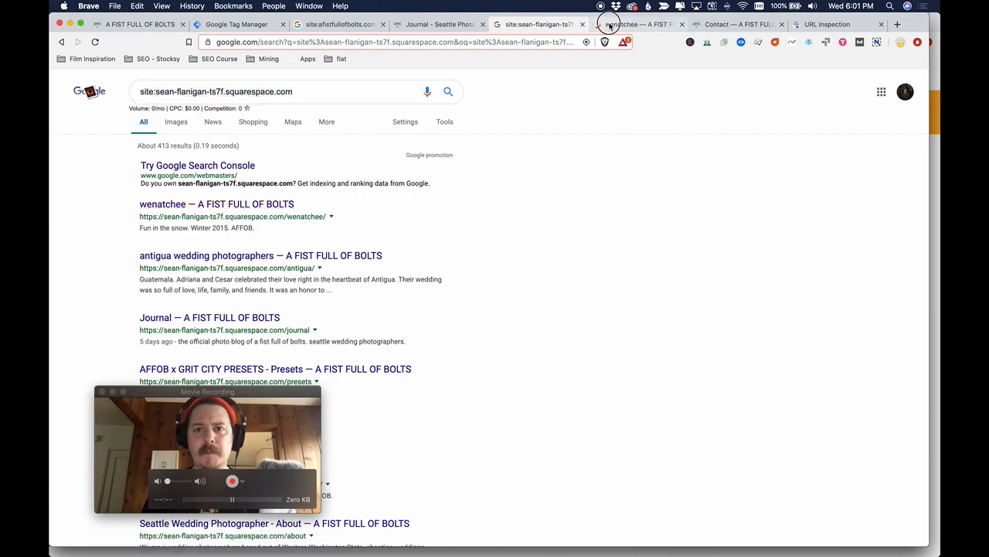
{"action": "left_click", "coordinate": [611, 24]}
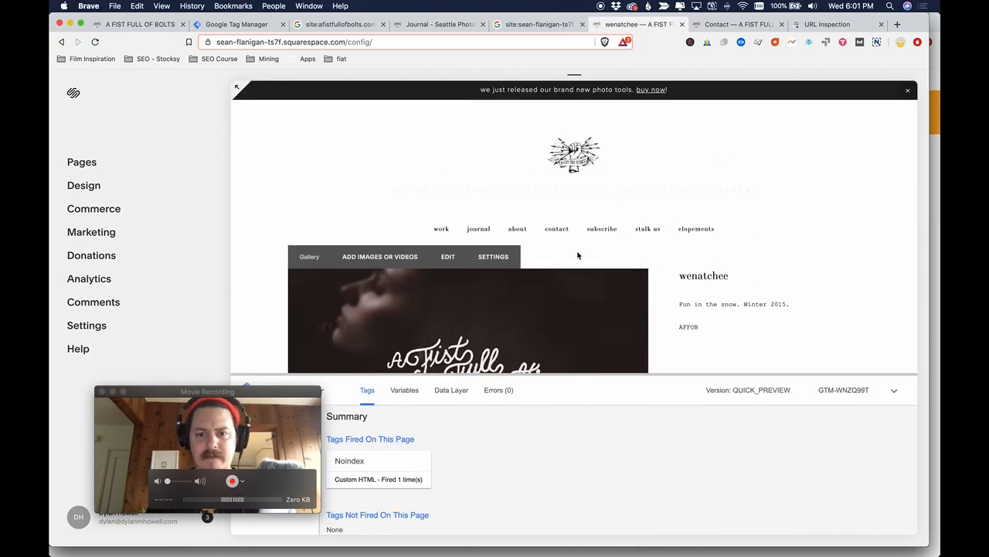
{"action": "left_click_drag", "start_coordinate": [297, 397], "coordinate": [285, 239]}
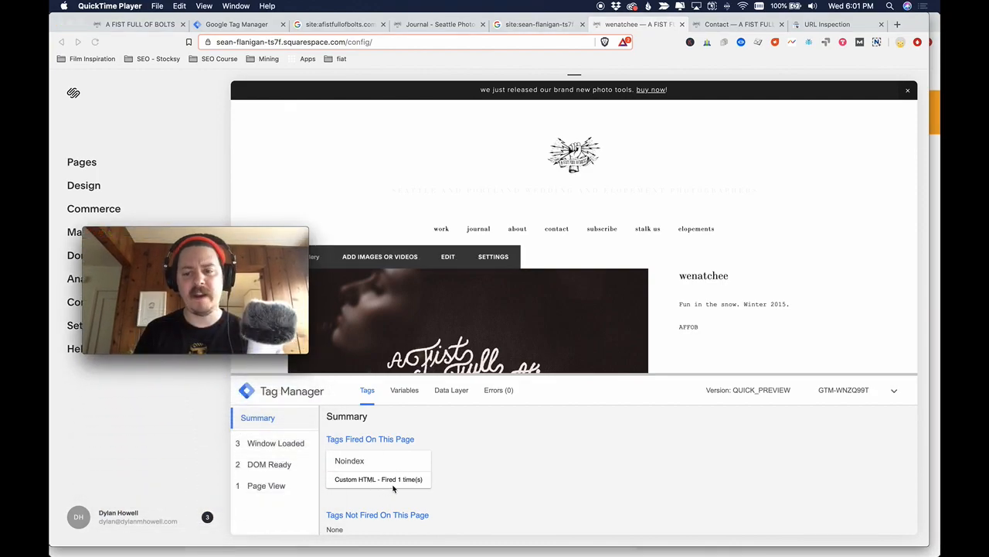
{"action": "left_click_drag", "start_coordinate": [184, 237], "coordinate": [209, 354]}
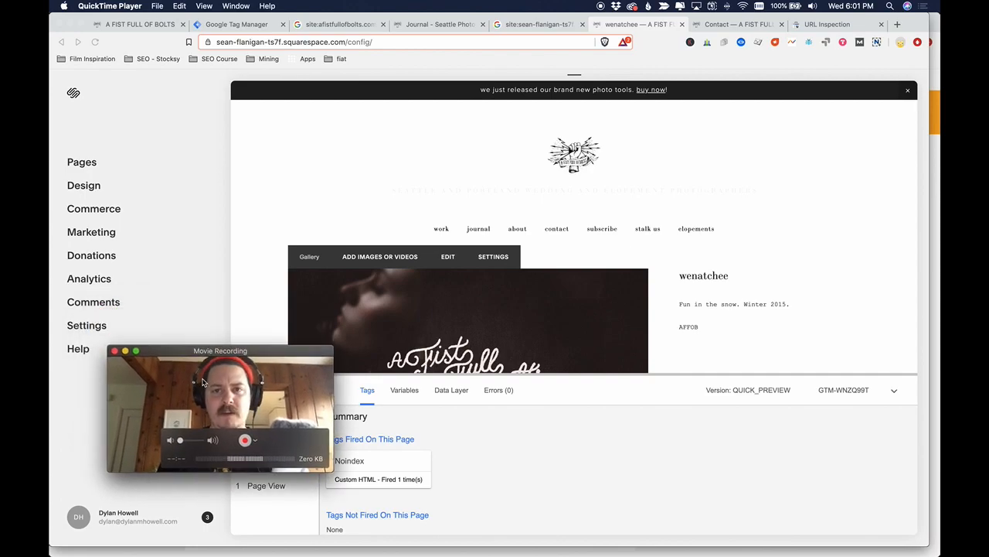
{"action": "left_click", "coordinate": [544, 25]}
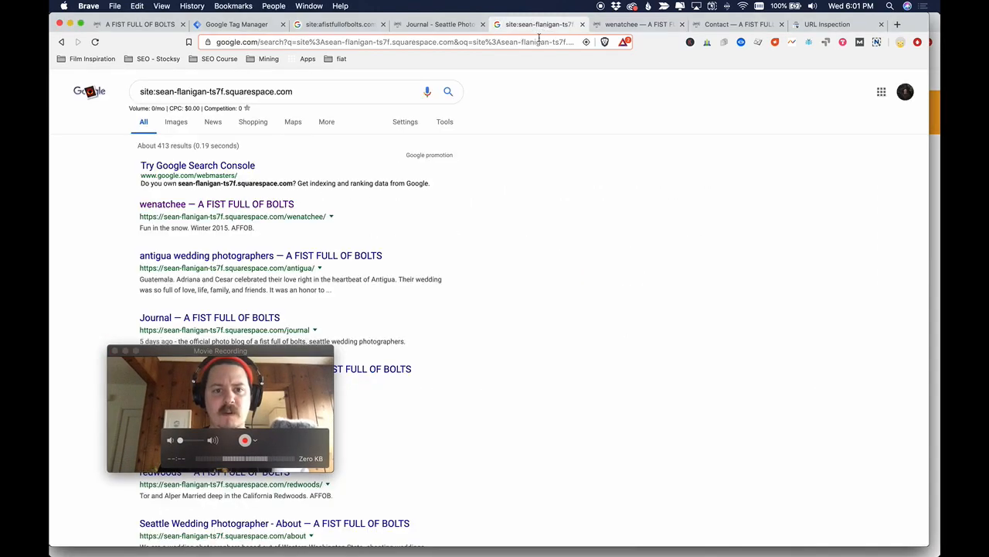